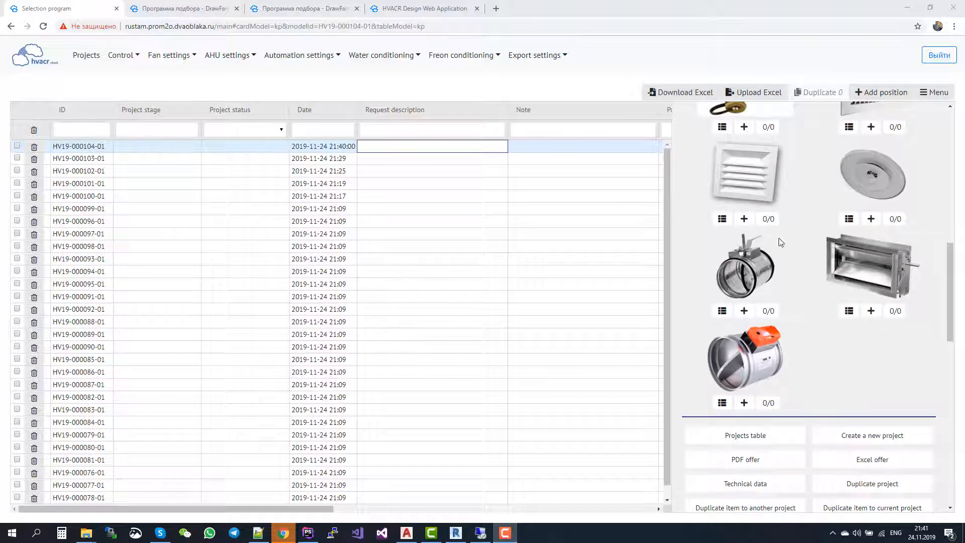
# Create a new project position and enter "gegsergsdrrgs" as its request description.
pyautogui.scroll(1, 877, 276)
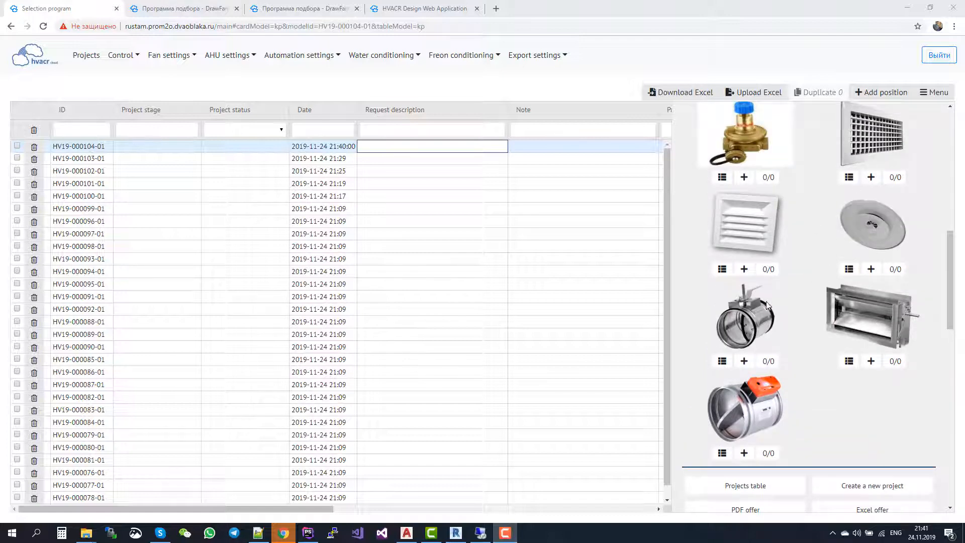
pyautogui.scroll(10, 768, 304)
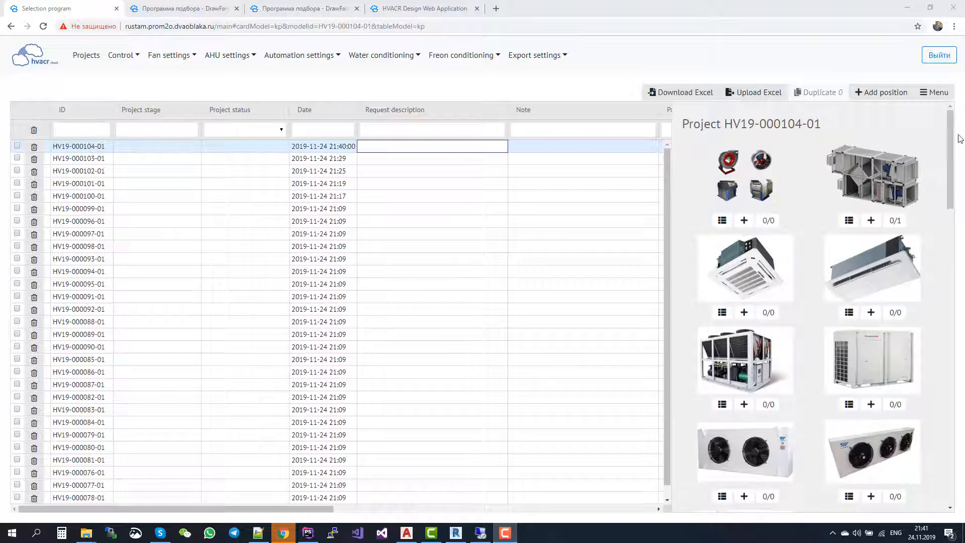
pyautogui.click(872, 92)
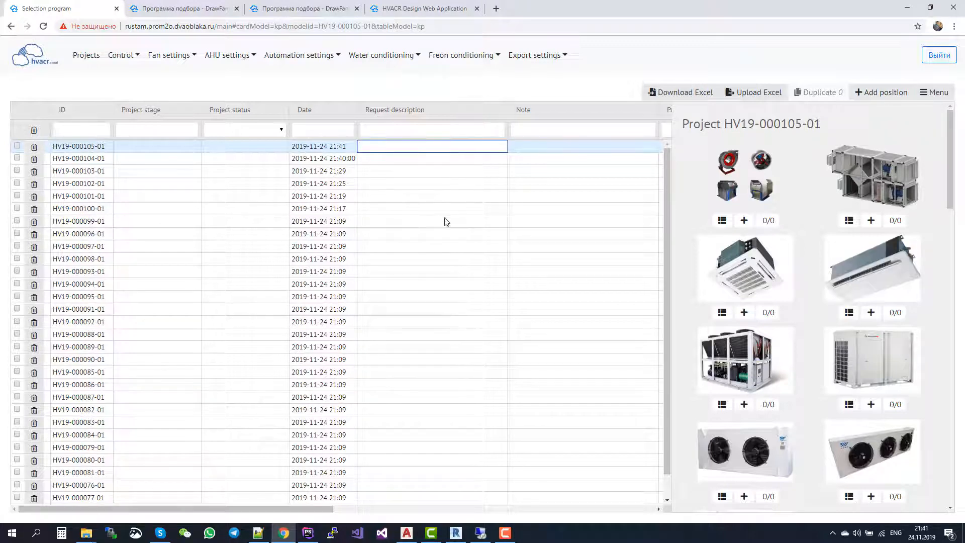
pyautogui.write('gegsergsdrrgs')
pyautogui.click(471, 181)
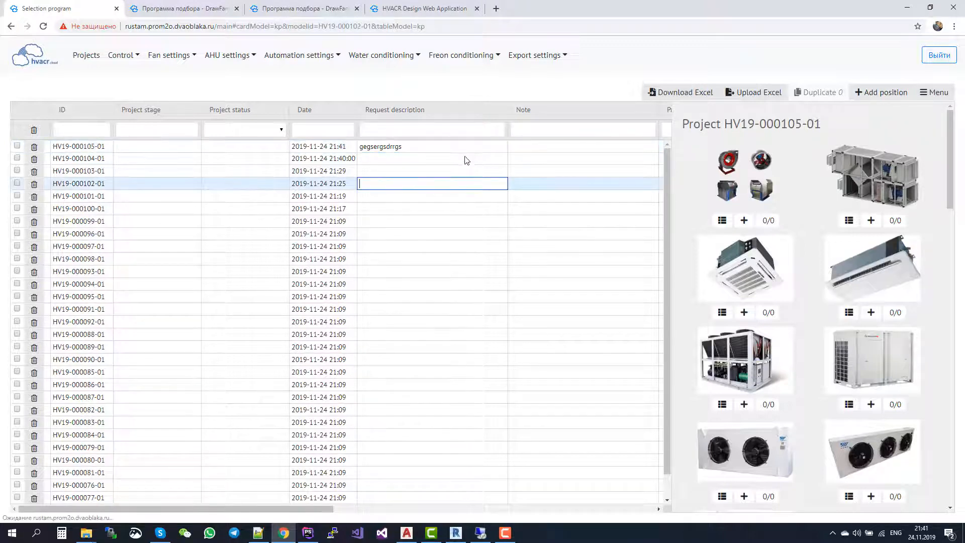
pyautogui.click(451, 144)
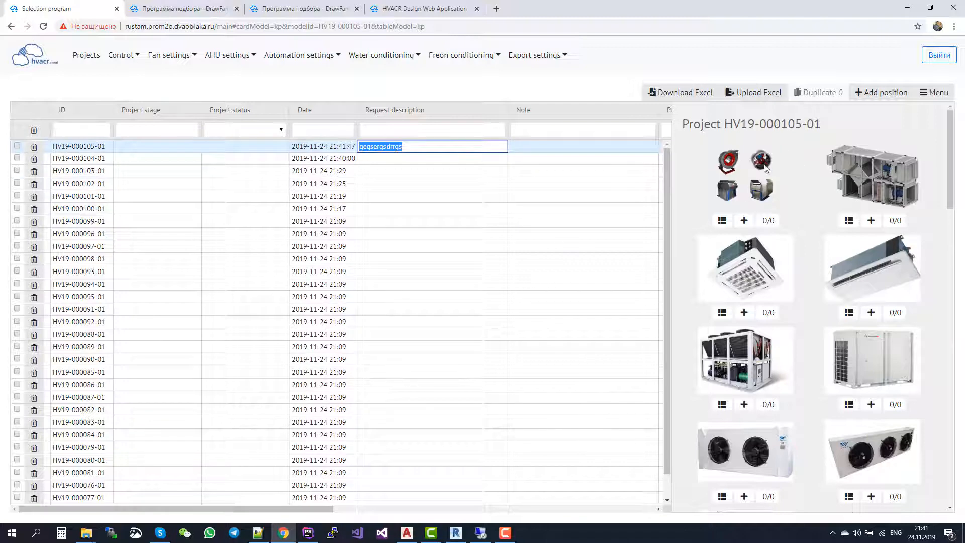
# Add an air handling unit to the new project and load the two-level supply and exhaust template with a plate heat exchanger.
pyautogui.click(871, 221)
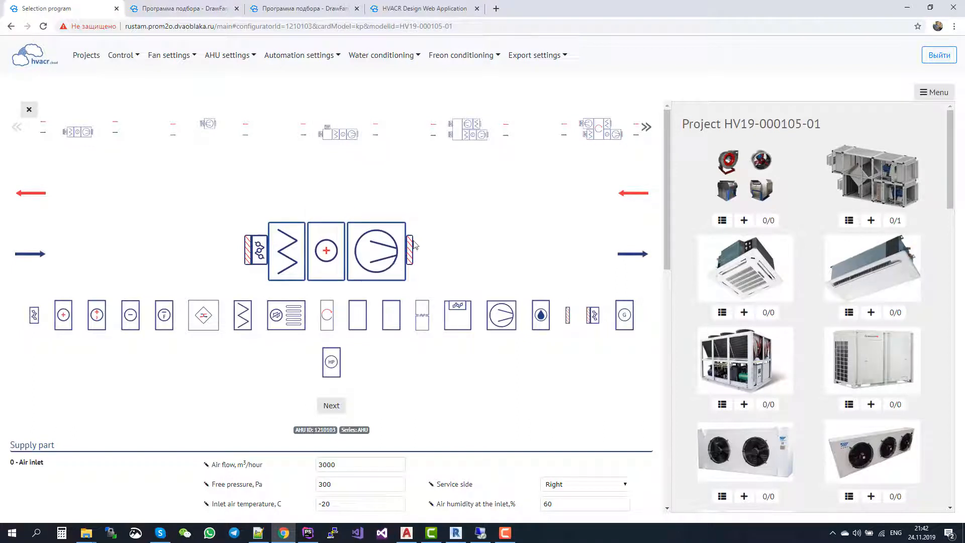
pyautogui.click(647, 127)
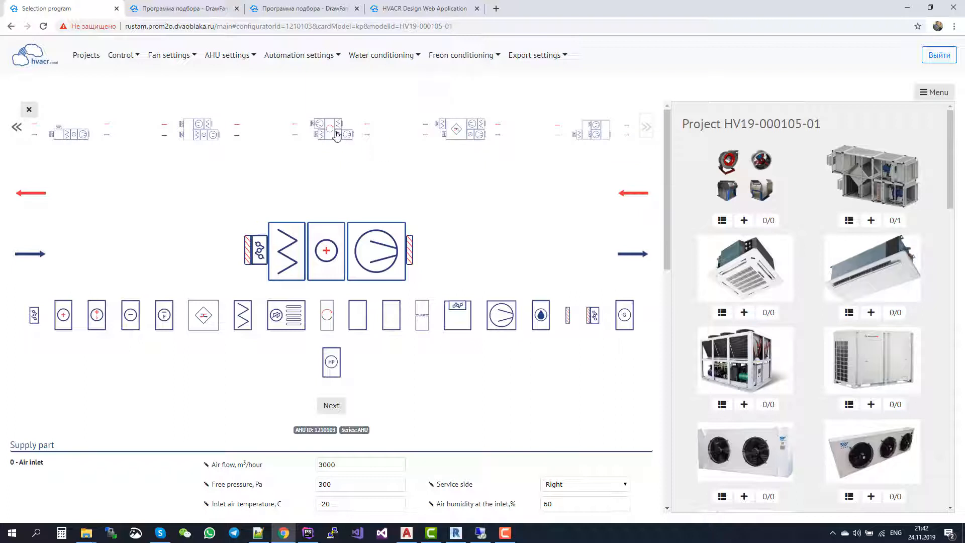
pyautogui.click(472, 129)
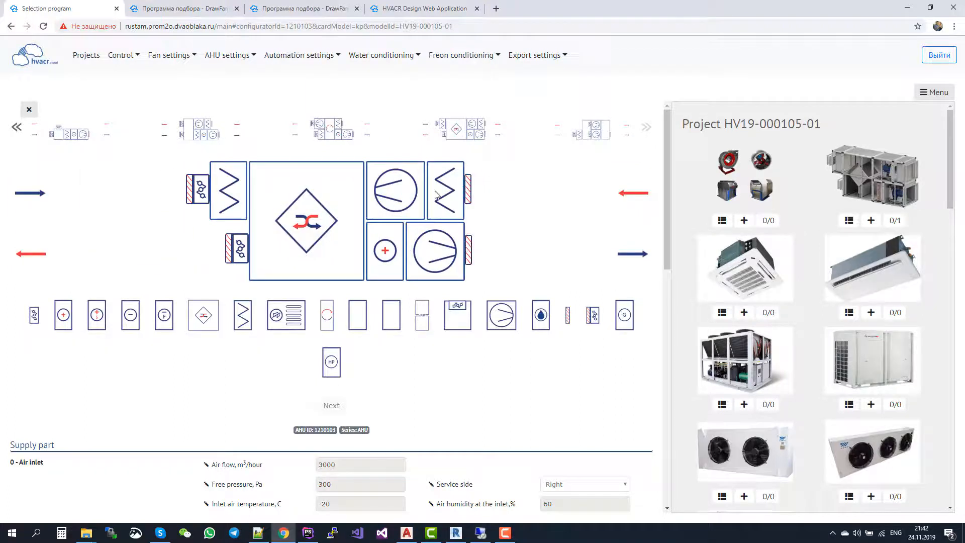
pyautogui.click(351, 130)
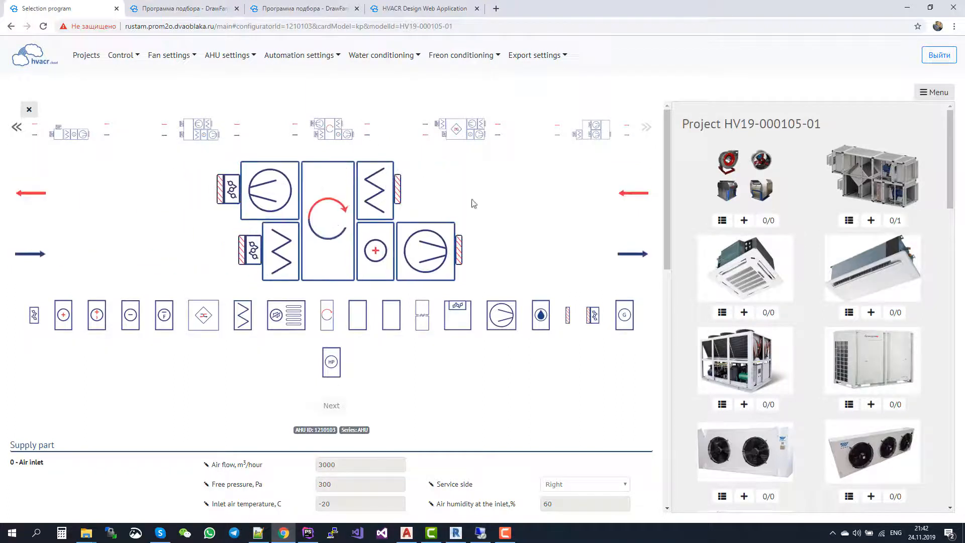
pyautogui.click(474, 127)
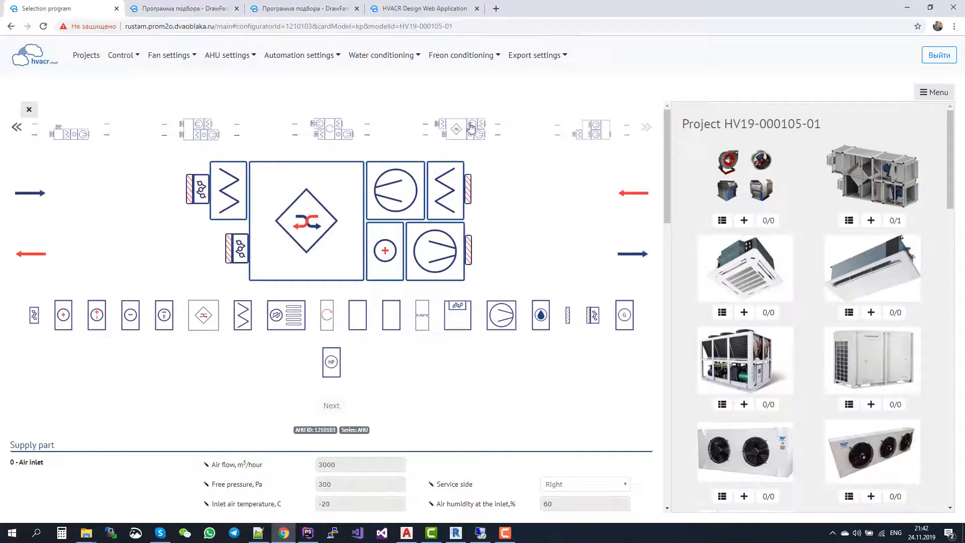
# Add noise dampers to the supply and exhaust parts and insert a water cooler between the supply heater and fan.
pyautogui.moveTo(296, 310); pyautogui.dragTo(412, 207)
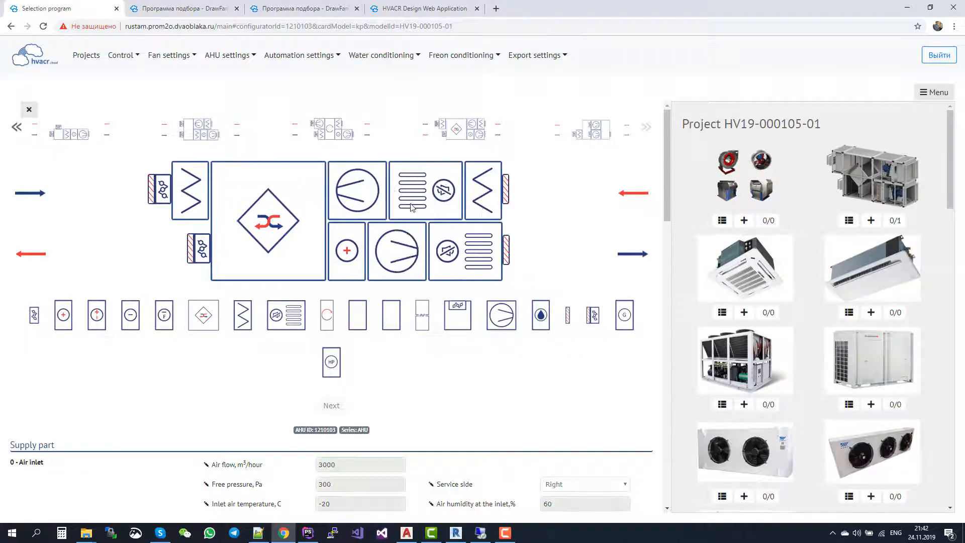
pyautogui.moveTo(130, 317); pyautogui.dragTo(382, 249)
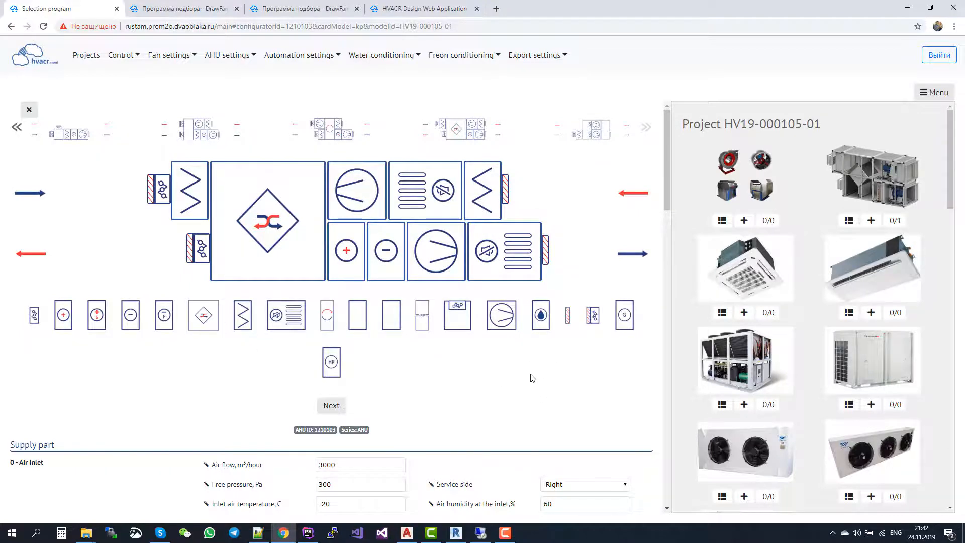
# Review the section parameters of the supply and exhaust parts and start the air handling unit calculation.
pyautogui.scroll(-6, 533, 377)
pyautogui.scroll(2, 532, 377)
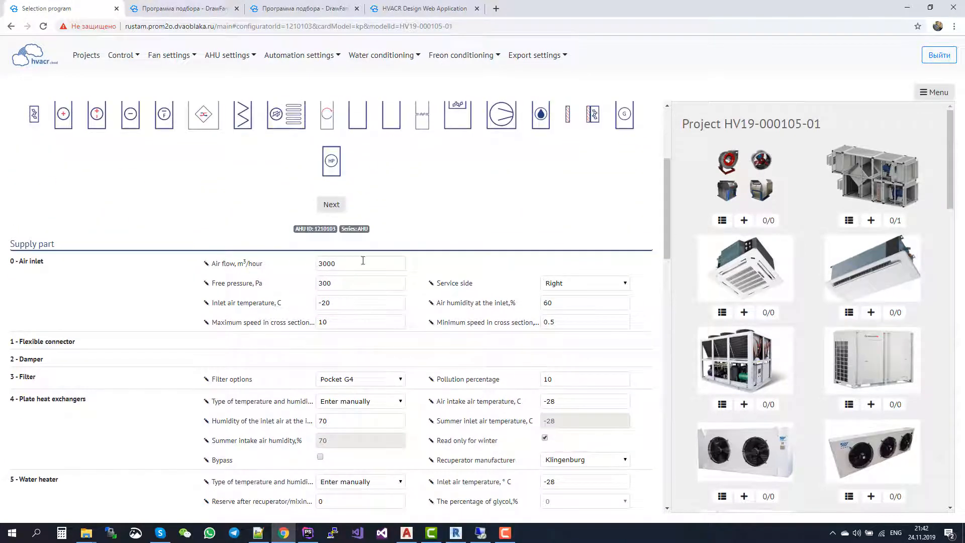
pyautogui.scroll(-1, 412, 368)
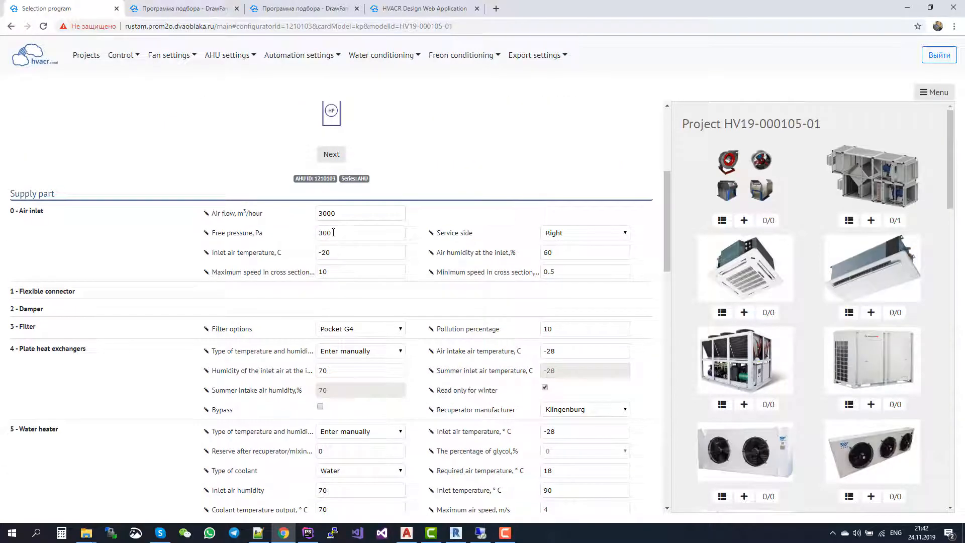
pyautogui.scroll(-15, 445, 338)
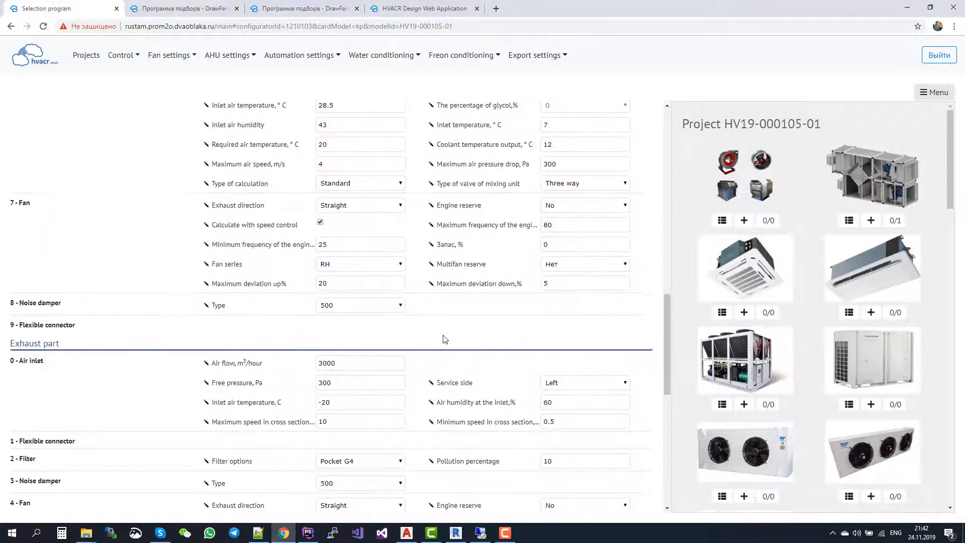
pyautogui.scroll(12, 444, 338)
pyautogui.scroll(7, 443, 338)
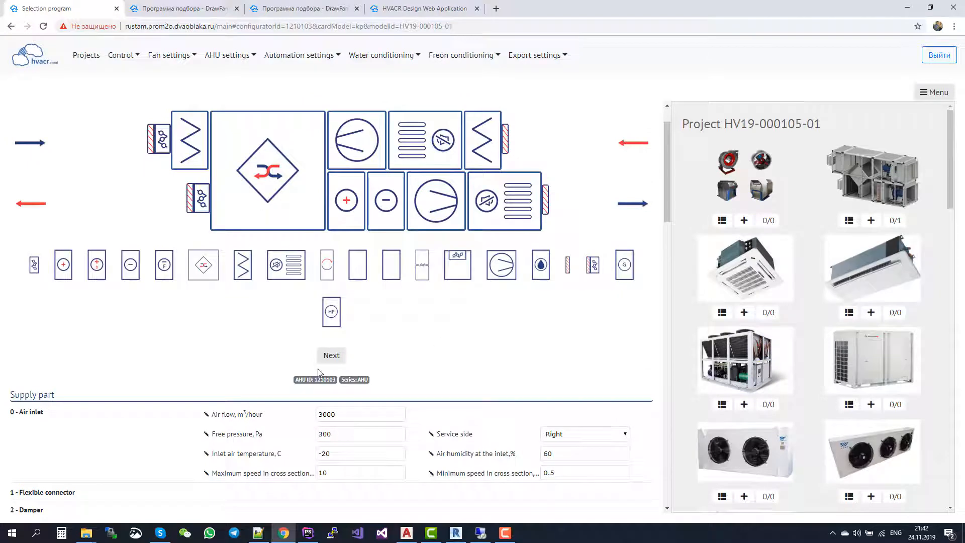
pyautogui.click(333, 358)
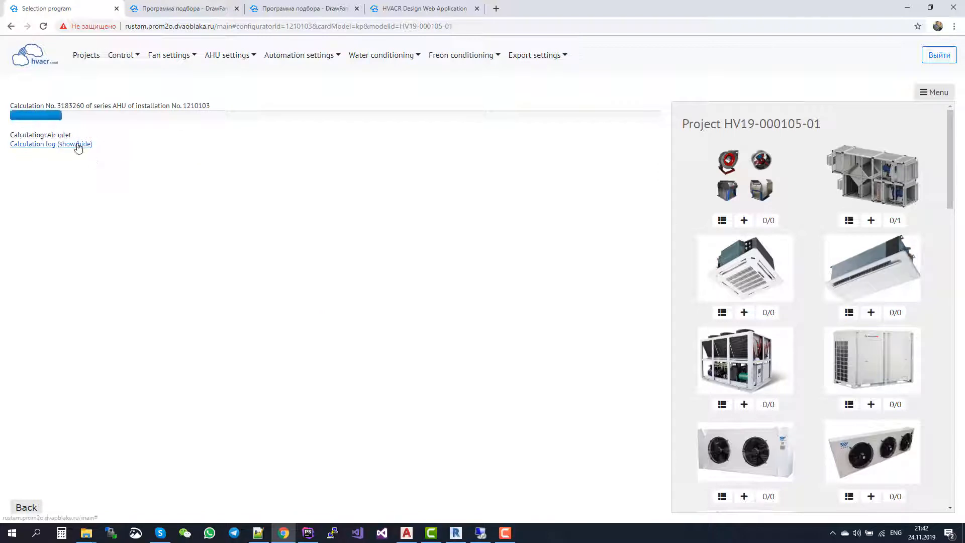
# Check the first RH31C supply fan's chart from the calculation log and proceed to the unit's results.
pyautogui.click(79, 145)
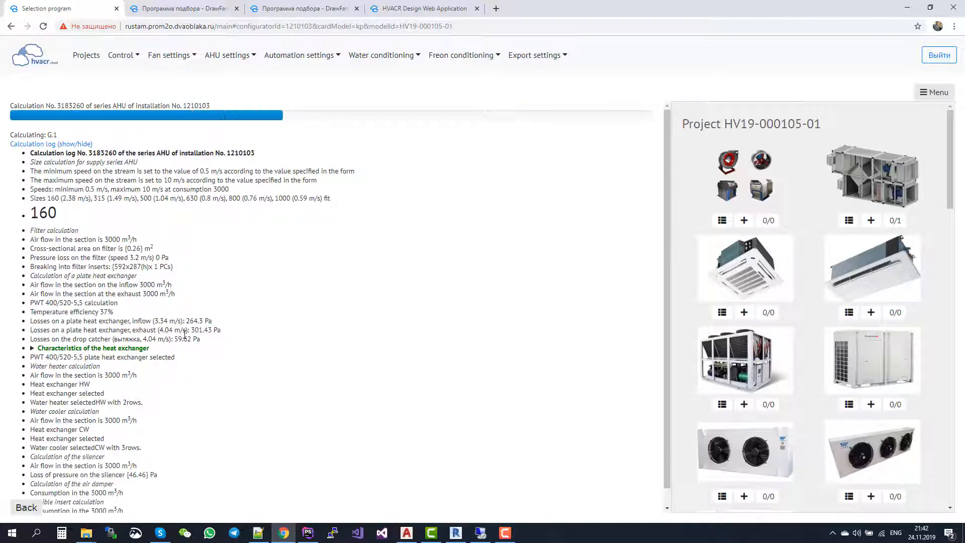
pyautogui.scroll(-1, 190, 385)
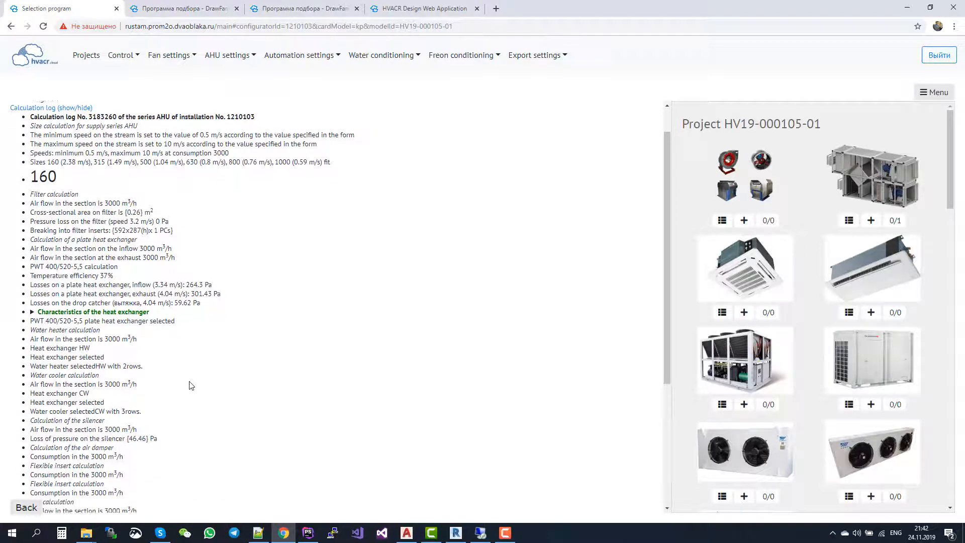
pyautogui.scroll(-4, 190, 385)
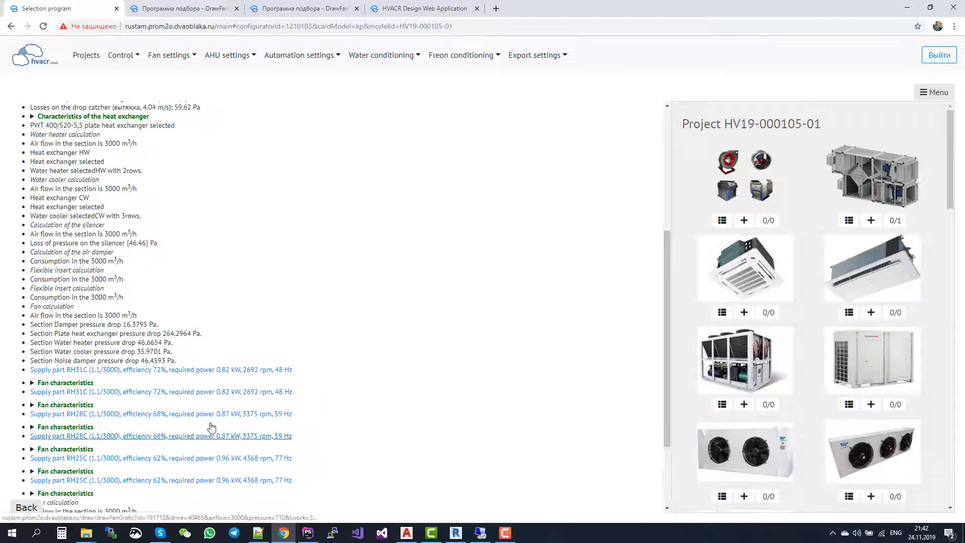
pyautogui.click(156, 371)
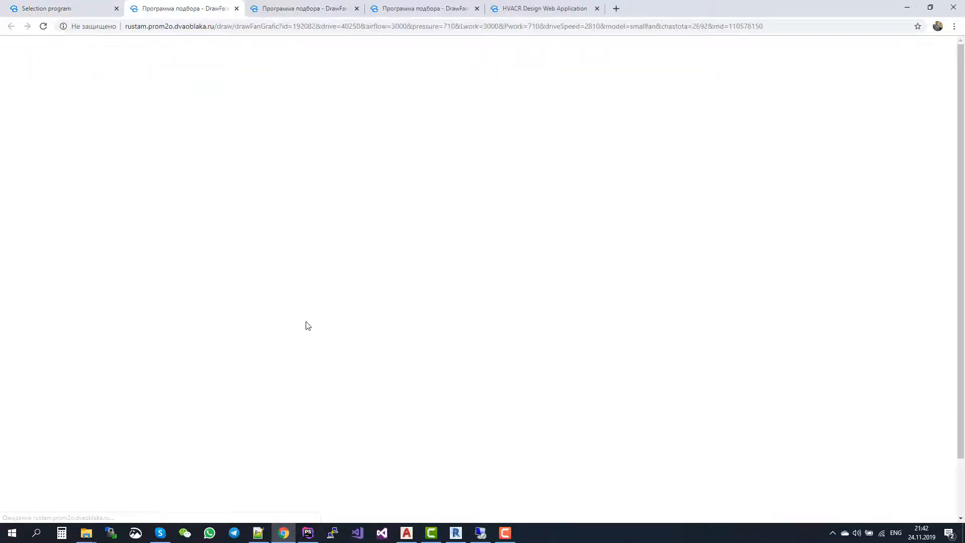
pyautogui.click(86, 7)
pyautogui.scroll(-3, 295, 282)
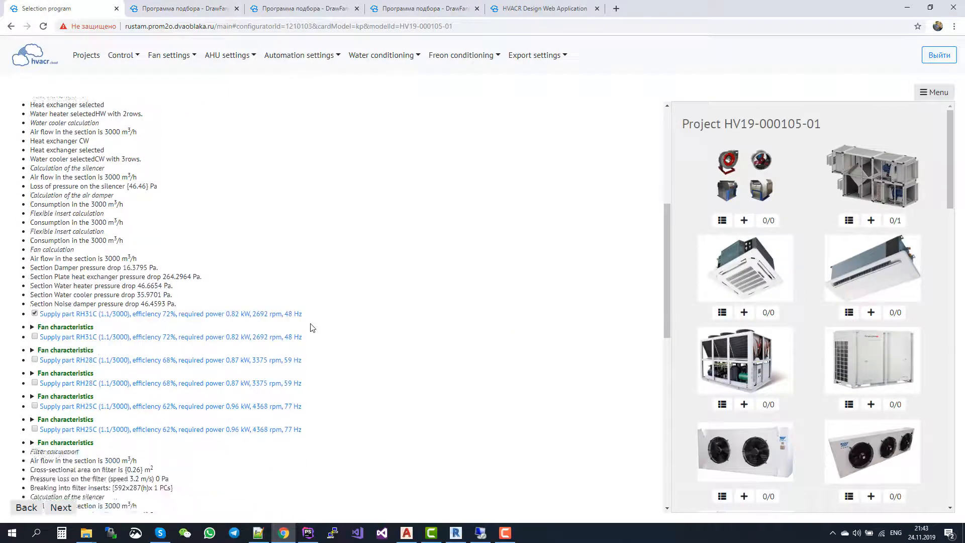
pyautogui.click(63, 509)
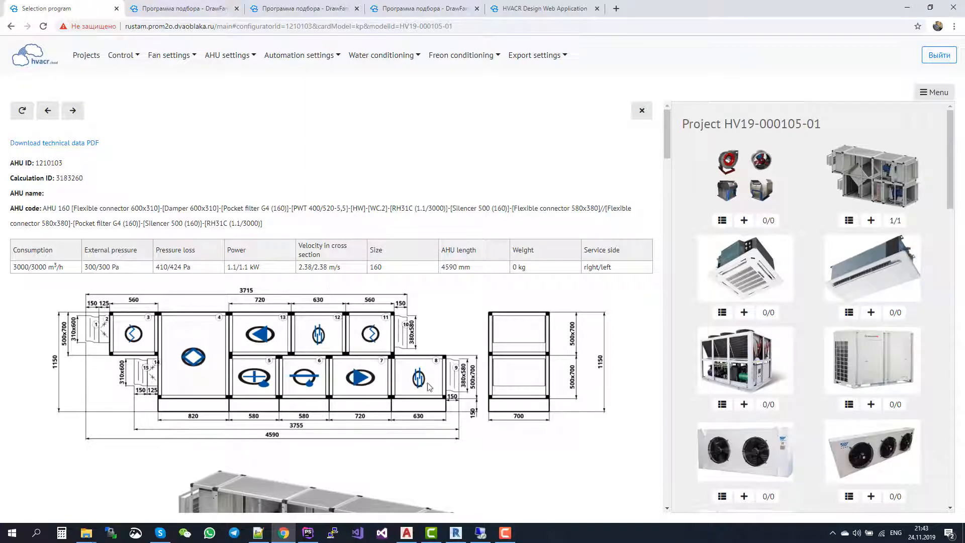
# Examine the unit's dimensioned drawing, 3D view, fan chart, section data, noise characteristics, automation list and the project's document options.
pyautogui.scroll(-5, 429, 386)
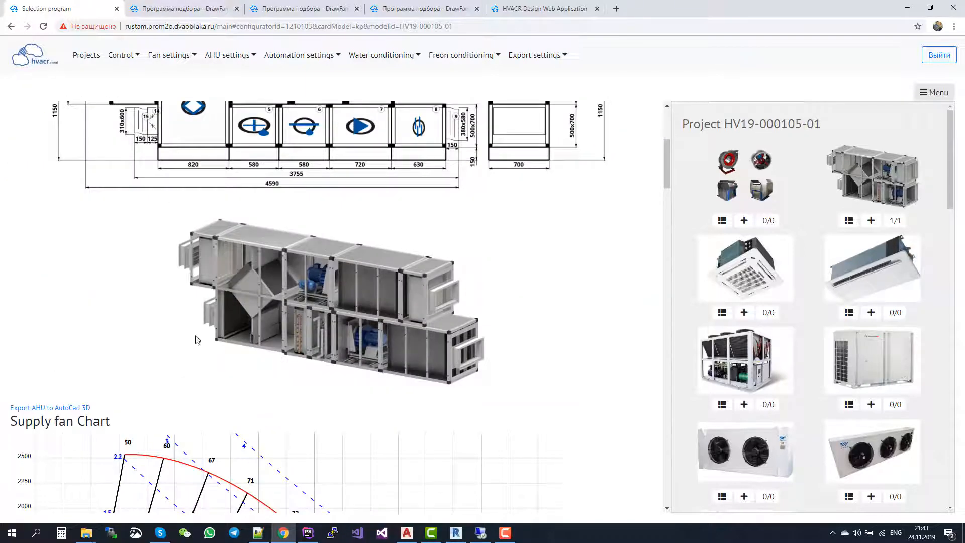
pyautogui.scroll(-20, 362, 293)
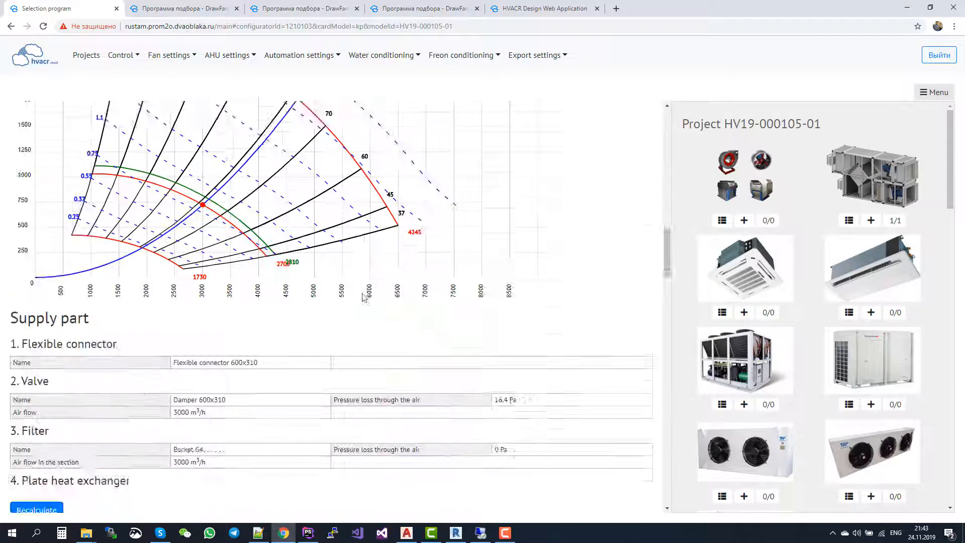
pyautogui.scroll(-20, 443, 480)
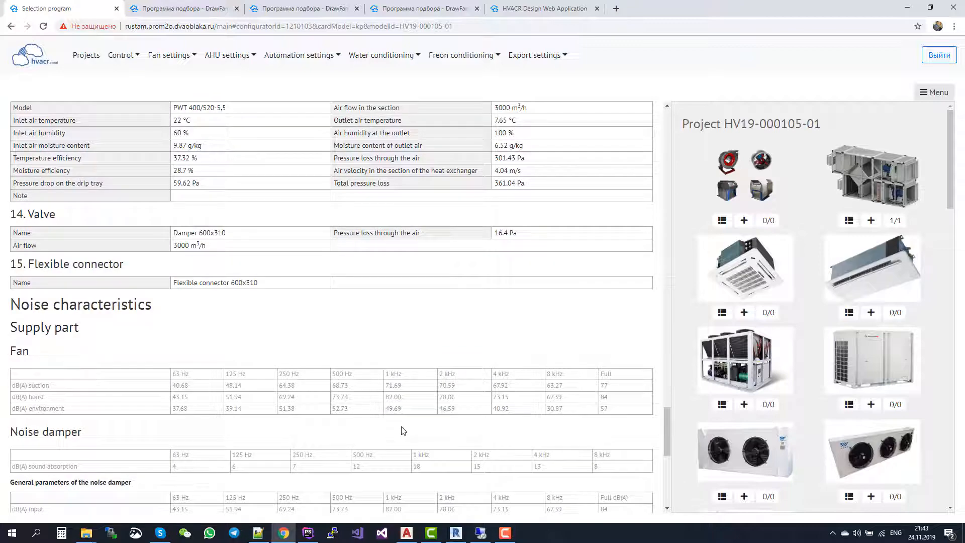
pyautogui.scroll(-7, 402, 431)
pyautogui.scroll(2, 367, 334)
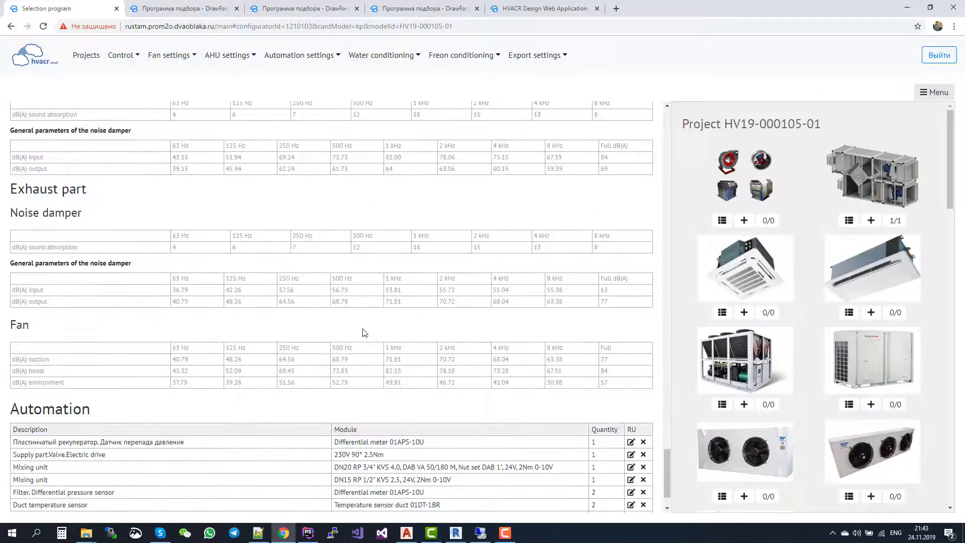
pyautogui.scroll(-3, 373, 297)
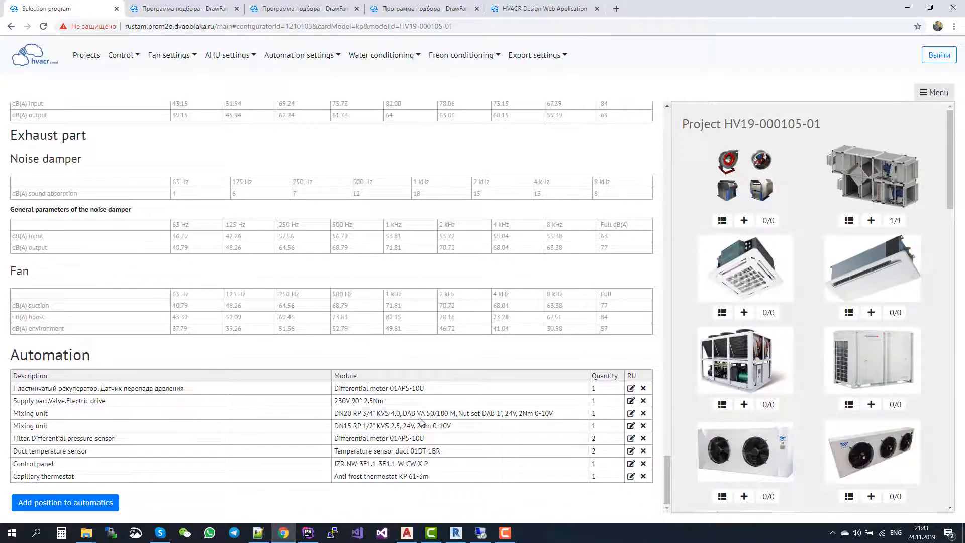
pyautogui.scroll(15, 433, 427)
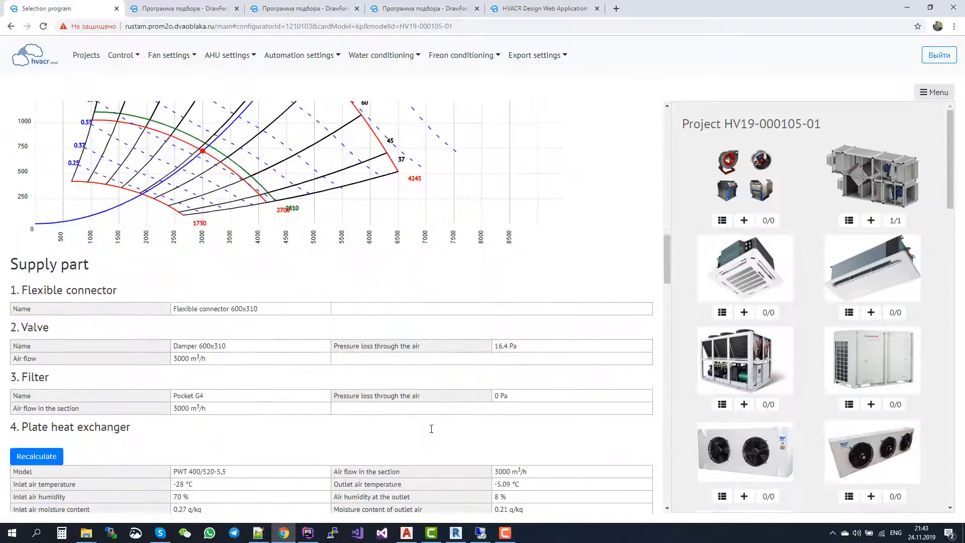
pyautogui.scroll(7, 432, 428)
pyautogui.scroll(-10, 842, 427)
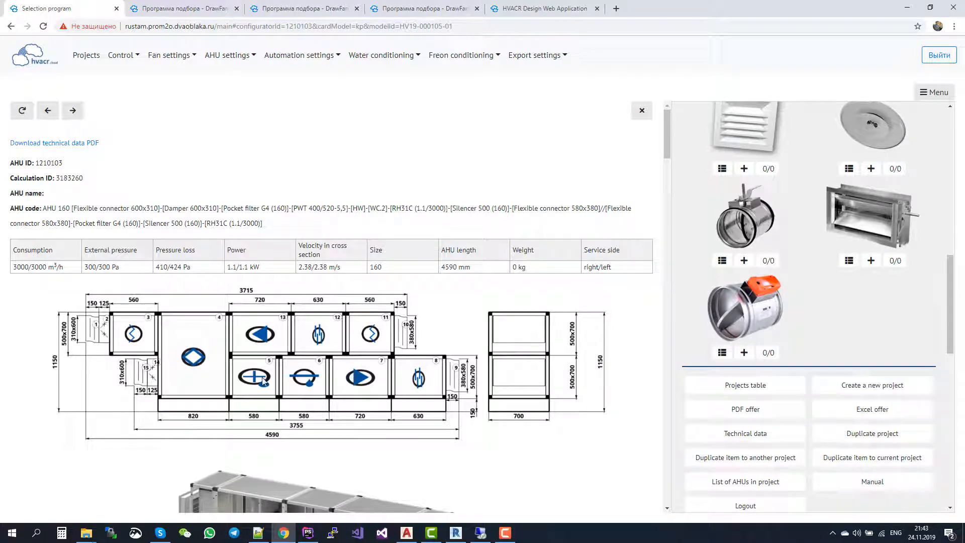
pyautogui.scroll(-7, 263, 381)
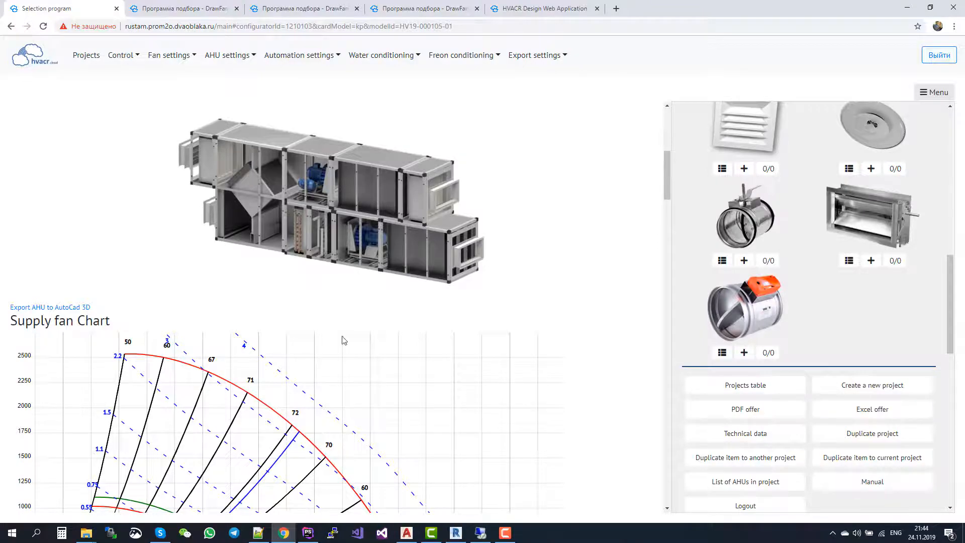
pyautogui.scroll(-5, 441, 335)
pyautogui.scroll(7, 441, 336)
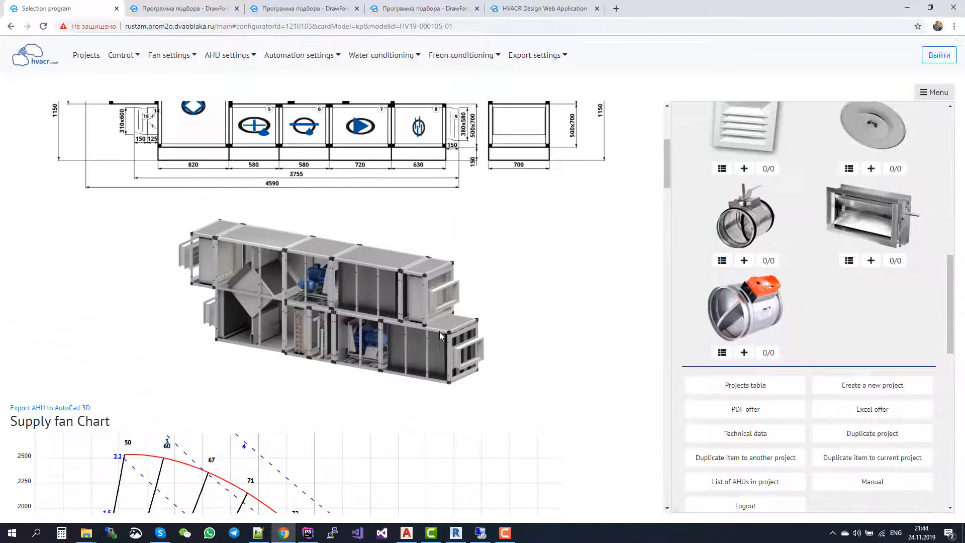
pyautogui.scroll(5, 463, 434)
pyautogui.scroll(-5, 463, 434)
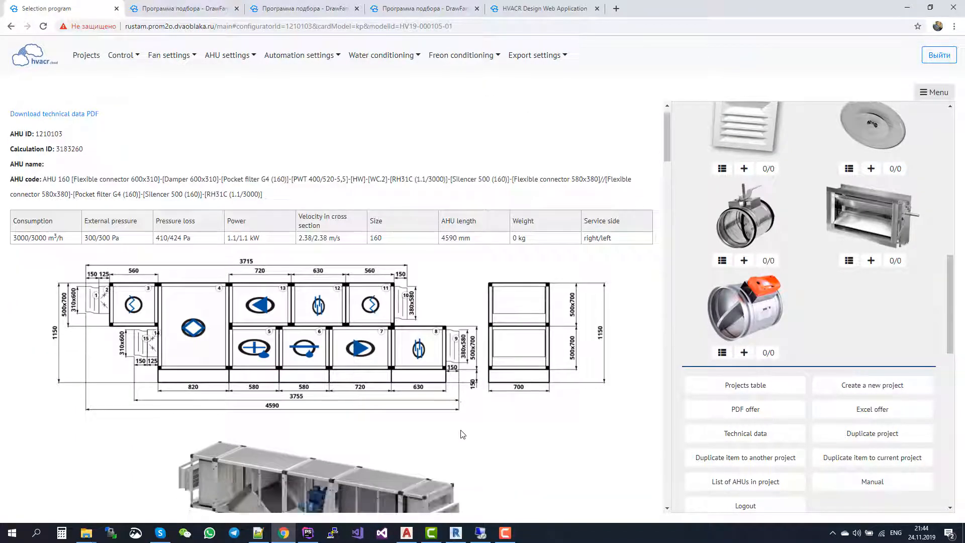
pyautogui.scroll(5, 463, 435)
# Add a fan selection to the current project.
pyautogui.scroll(10, 840, 383)
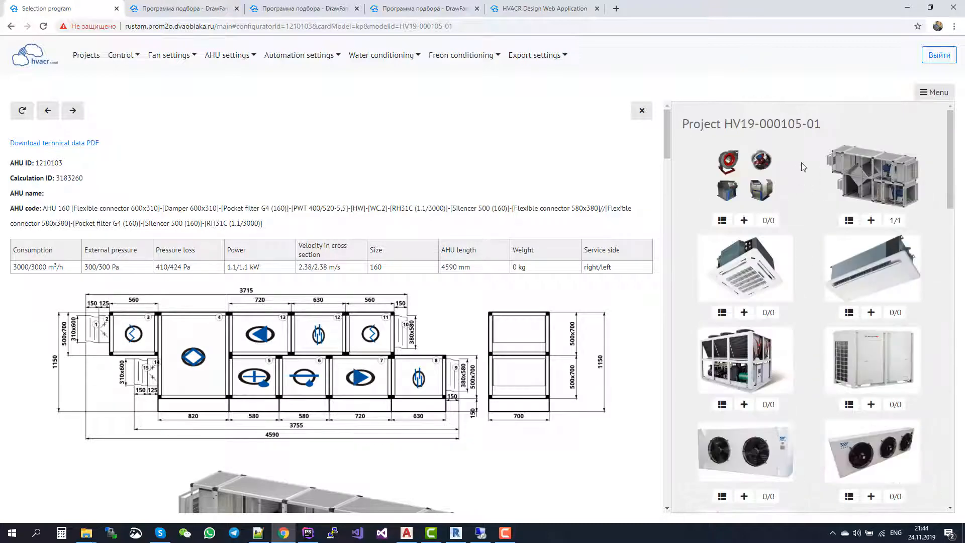
pyautogui.click(745, 221)
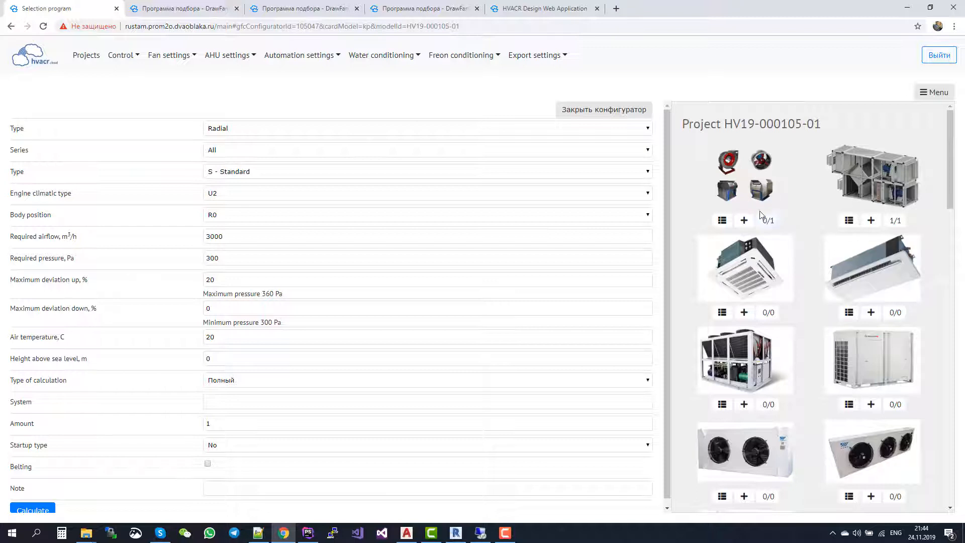
# Check the available fan types, keep Radial, and calculate the fan selection for 3000 m³/h and 300 Pa.
pyautogui.moveTo(768, 225)
pyautogui.click(219, 128)
pyautogui.click(232, 125)
pyautogui.click(219, 132)
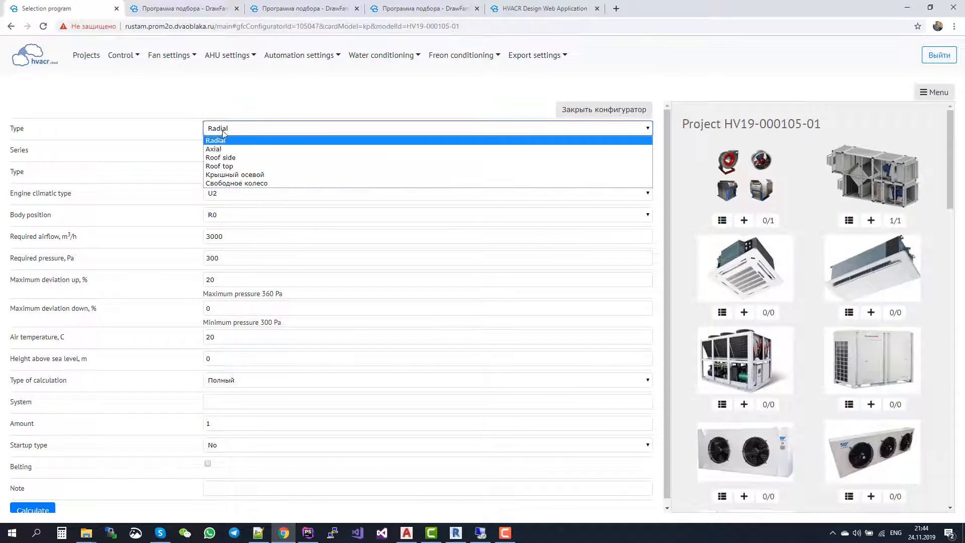
pyautogui.click(229, 130)
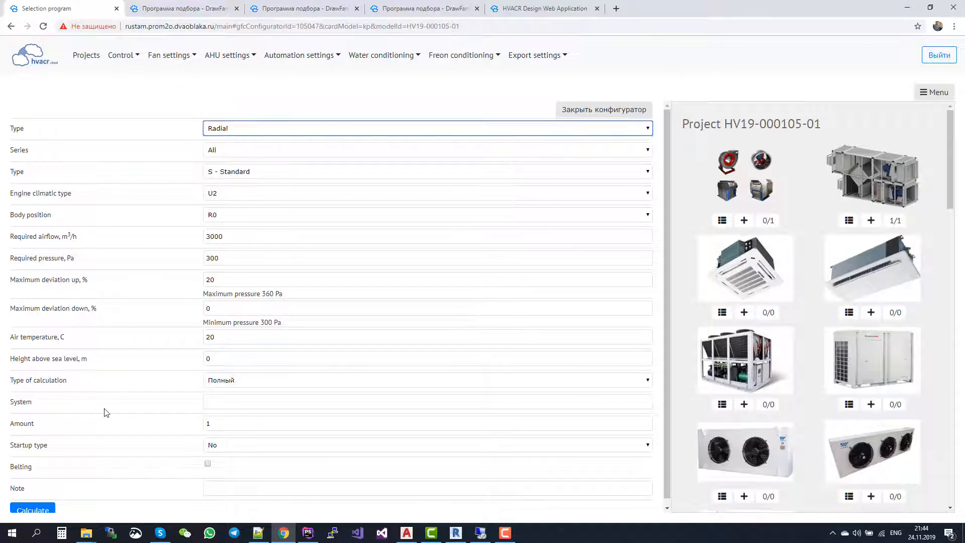
pyautogui.click(44, 502)
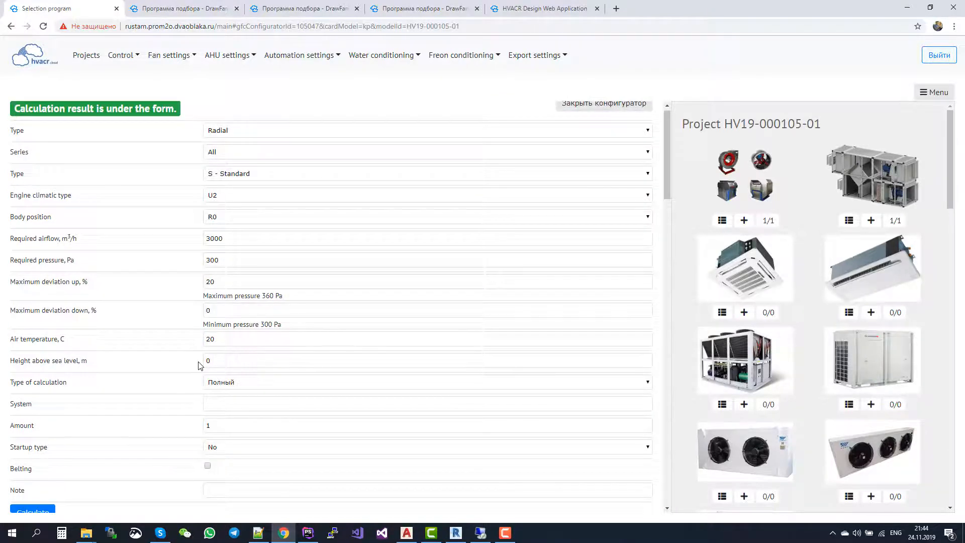
# Examine the selected fans, including BP 80-70-4 (0.55/1500), with the performance chart, dimensioned drawing and technical data.
pyautogui.scroll(-11, 198, 362)
pyautogui.scroll(8, 200, 366)
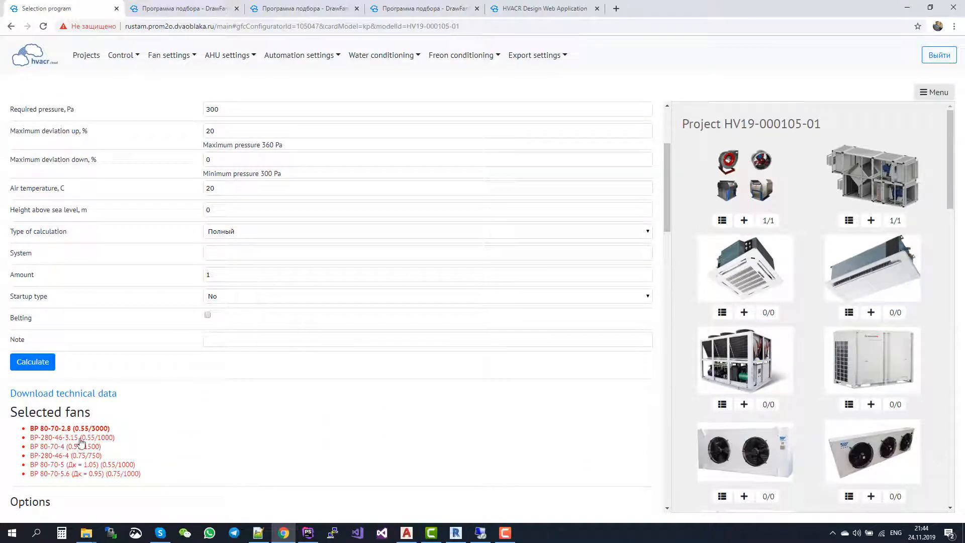
pyautogui.click(80, 445)
pyautogui.scroll(-13, 366, 422)
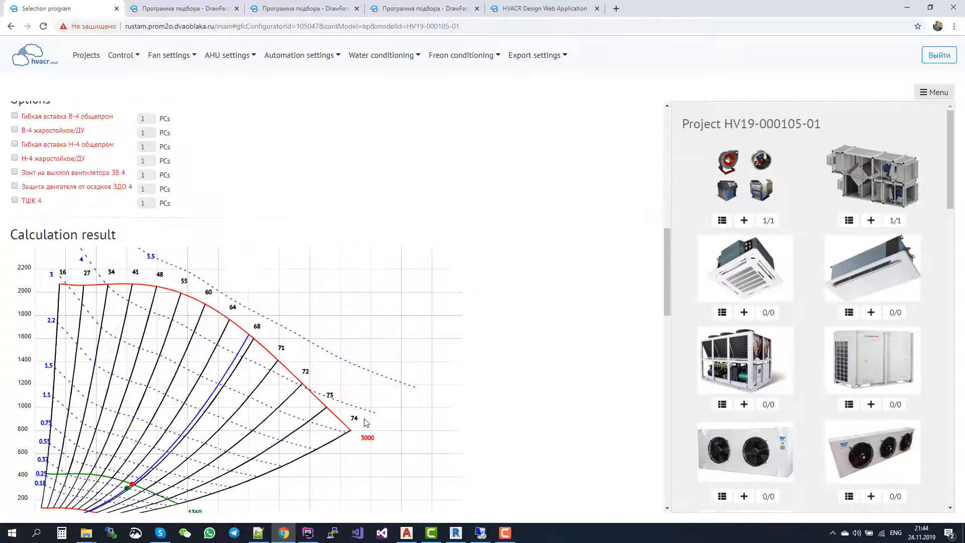
pyautogui.scroll(2, 365, 422)
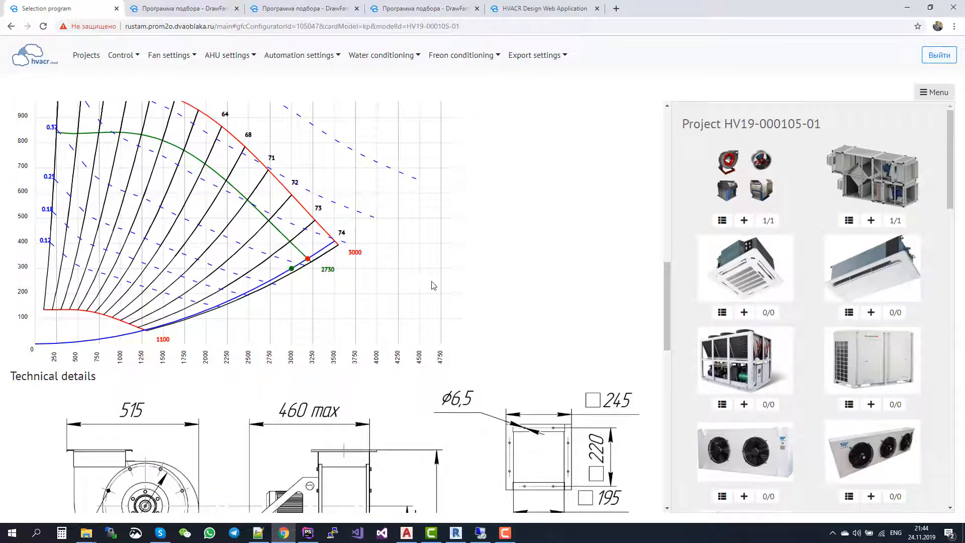
pyautogui.scroll(-12, 434, 285)
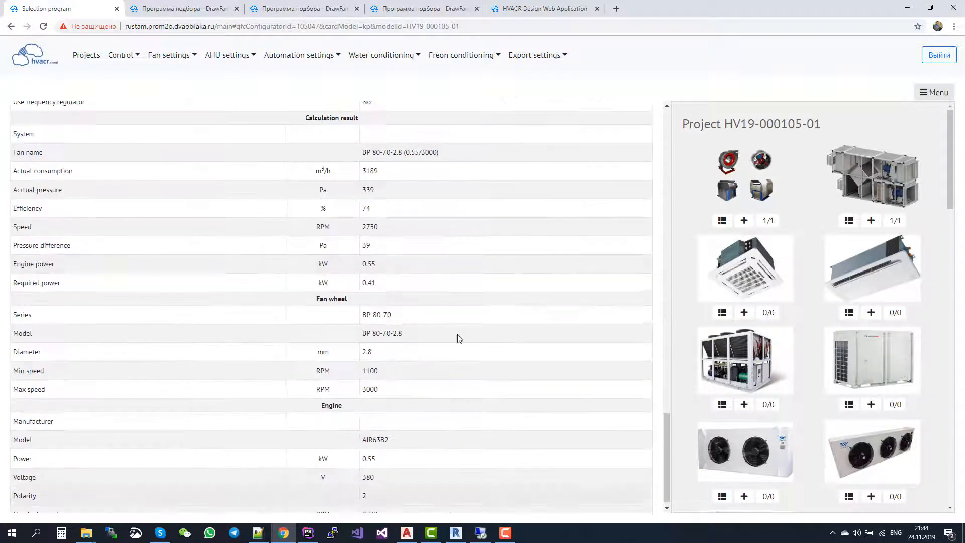
# Look through the project's equipment catalogue and its document and control options, and return to the fan form.
pyautogui.scroll(-10, 785, 297)
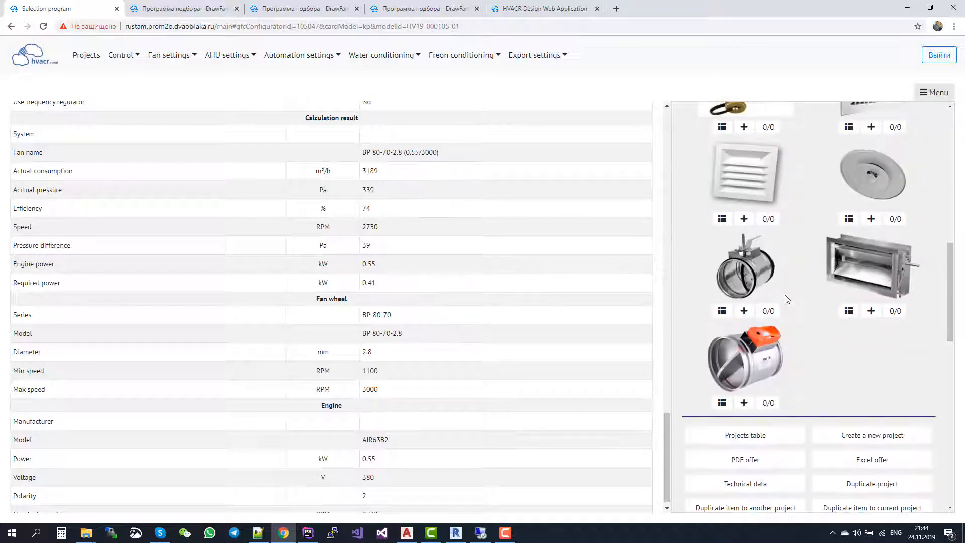
pyautogui.scroll(-4, 787, 299)
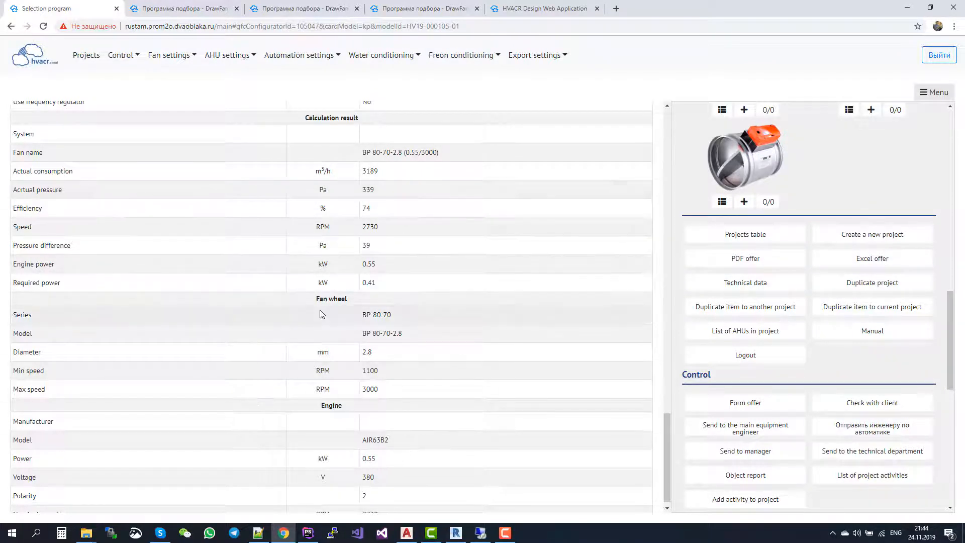
pyautogui.scroll(4, 320, 310)
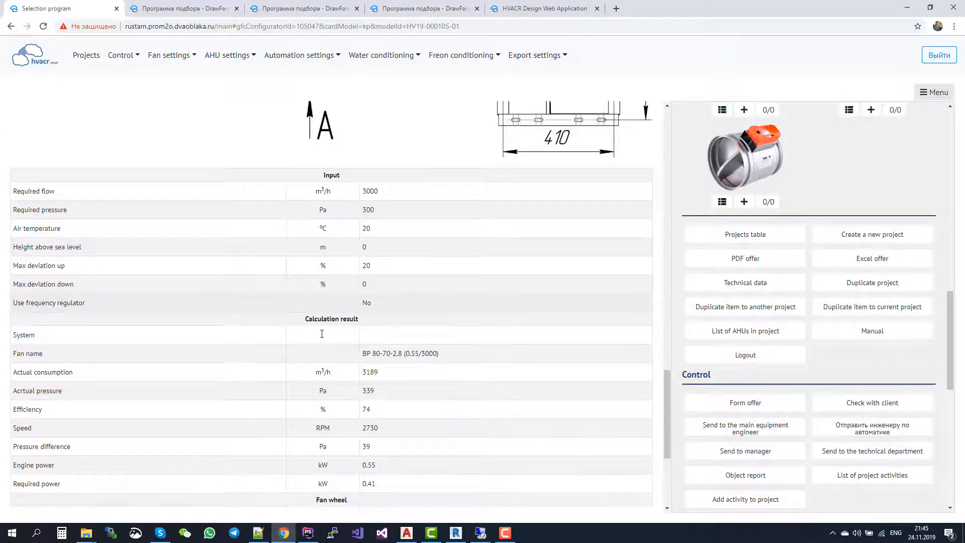
pyautogui.scroll(20, 349, 367)
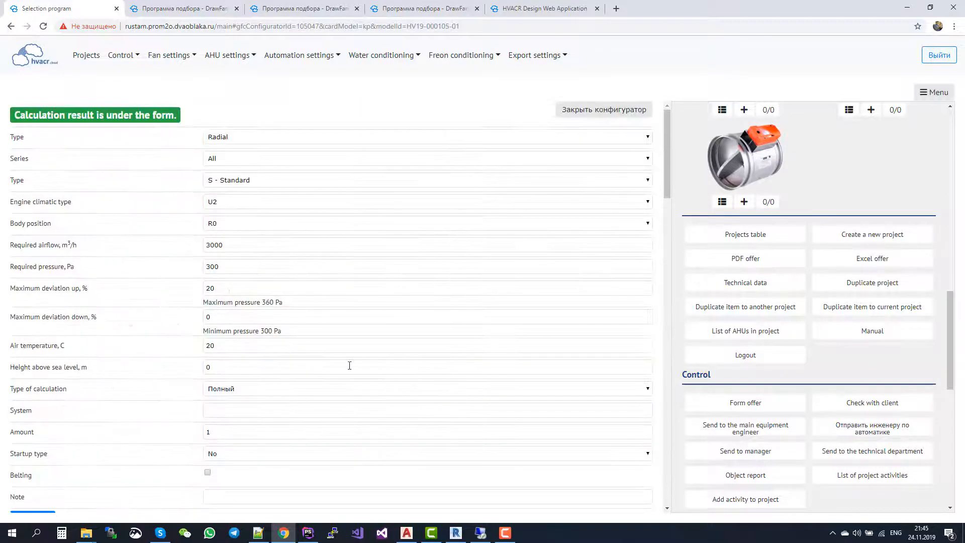
pyautogui.scroll(3, 807, 271)
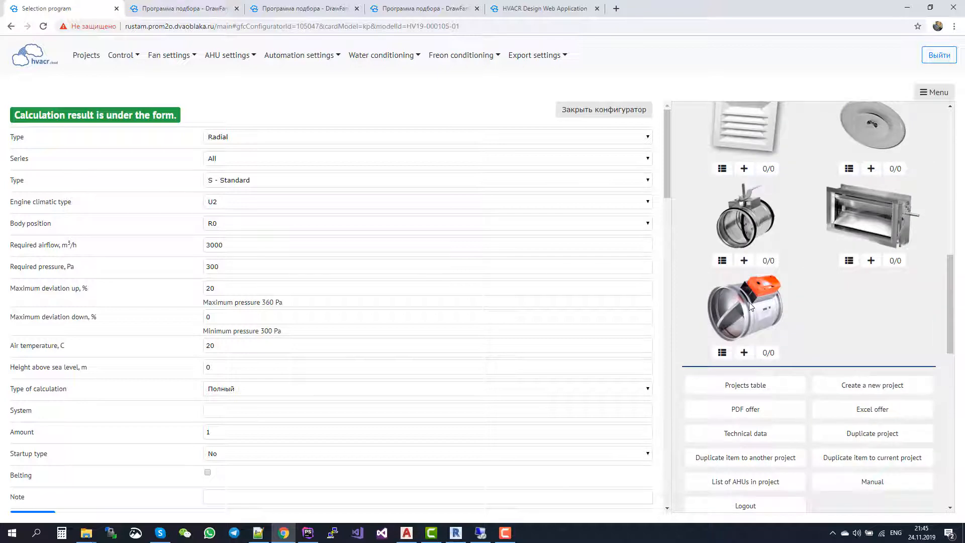
pyautogui.scroll(4, 859, 215)
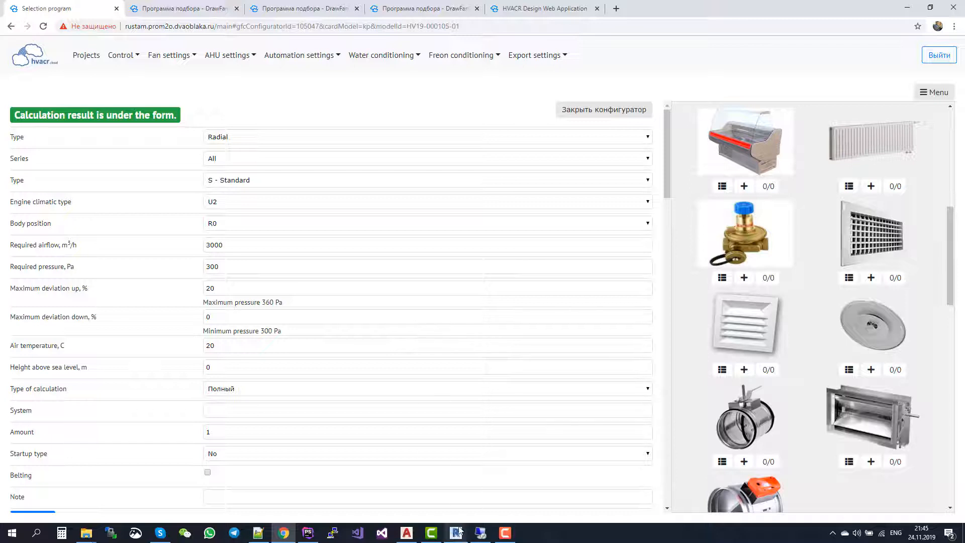
# Switch to Revit and open the hvacr.cloud AHU selection with the hvacr.cloud company and AHU series.
pyautogui.moveTo(458, 531)
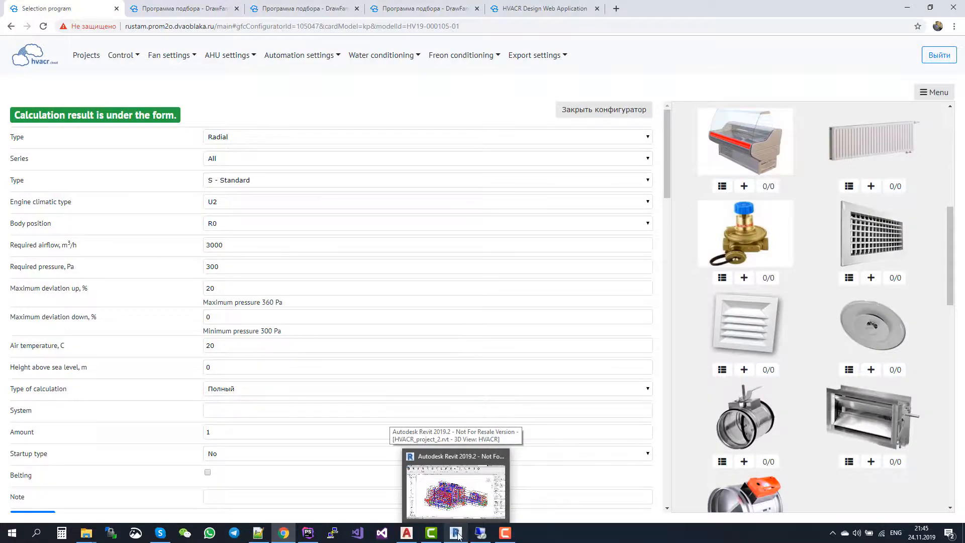
pyautogui.click(459, 530)
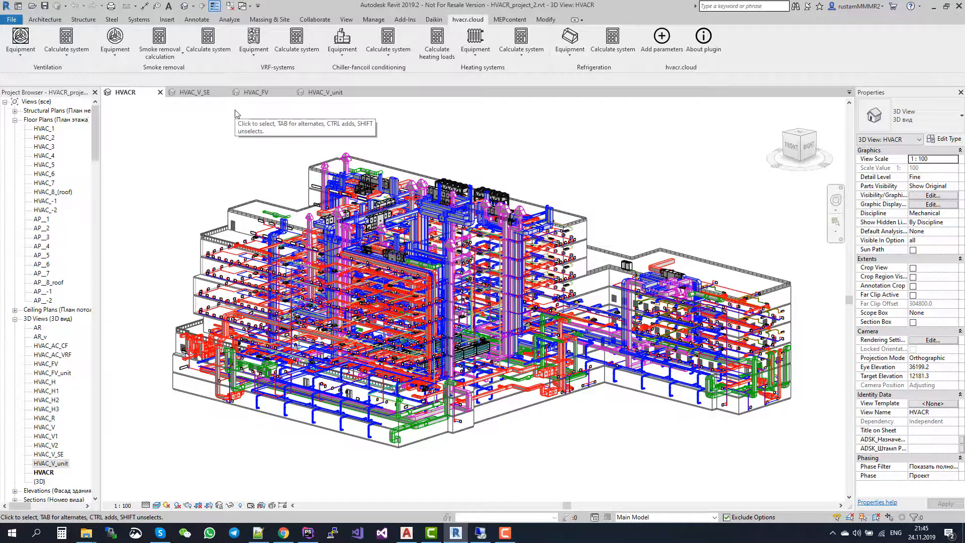
pyautogui.click(23, 44)
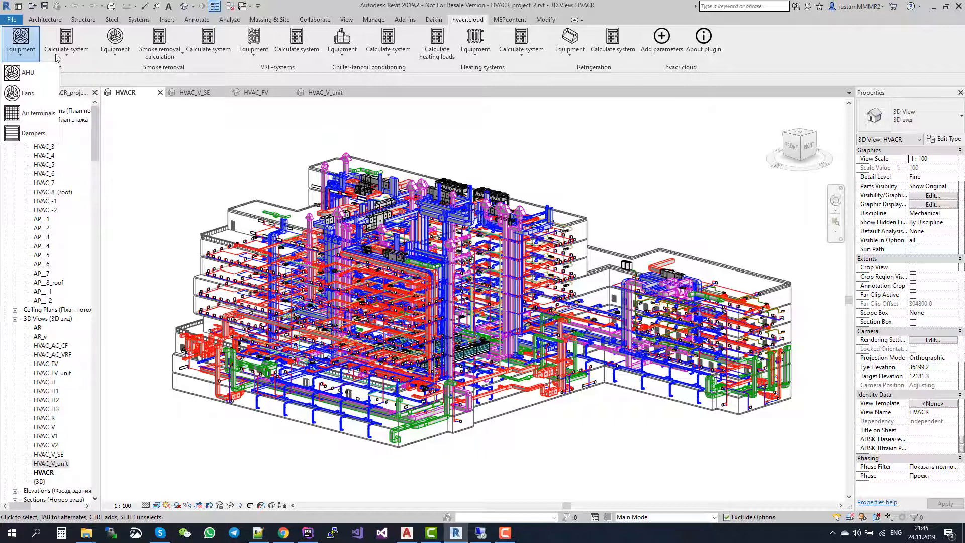
pyautogui.click(25, 75)
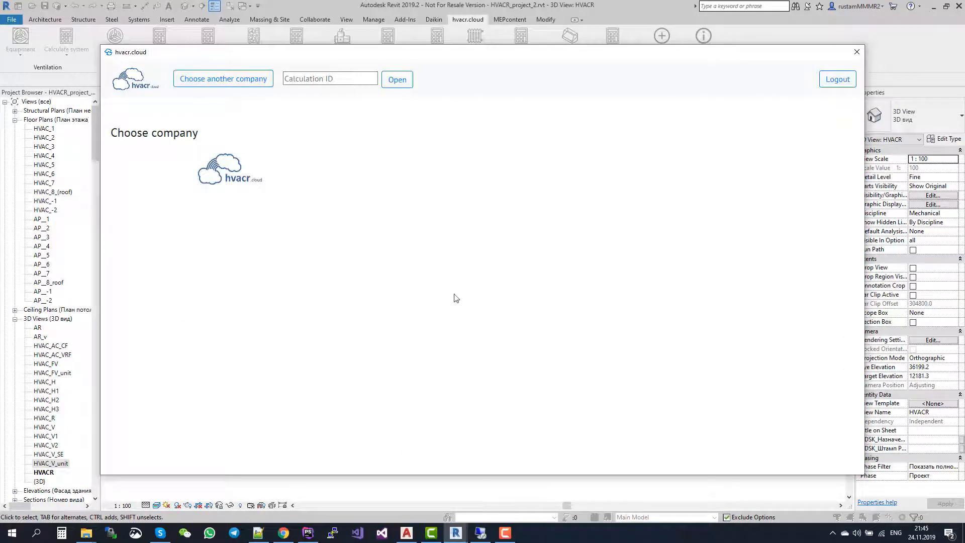
pyautogui.click(331, 79)
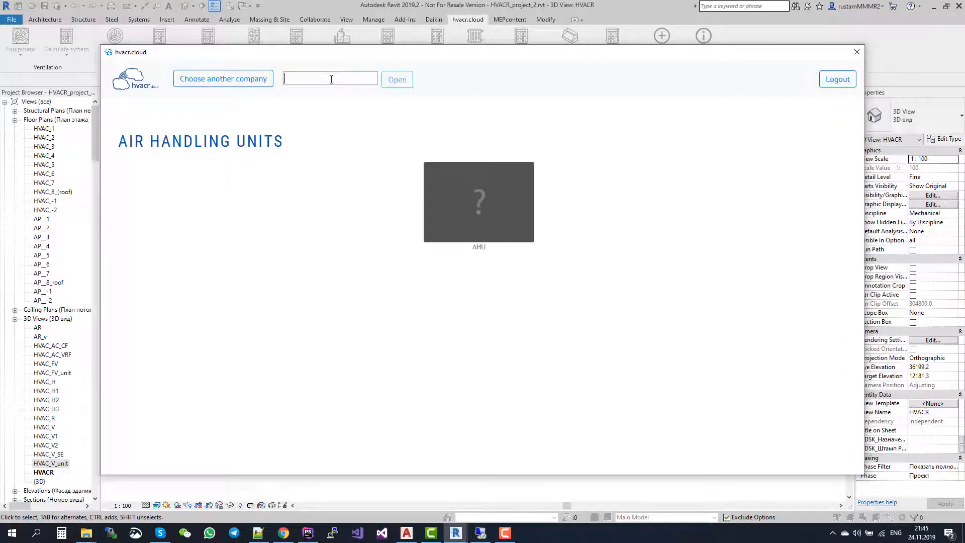
pyautogui.click(486, 203)
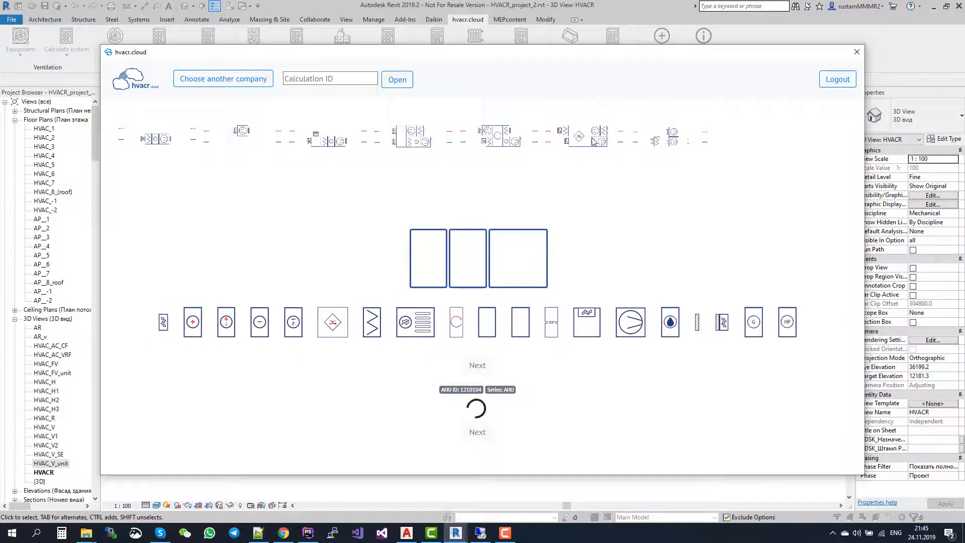
# Load the preset supply and exhaust unit with a plate heat exchanger, review its section parameters, and close the plugin window.
pyautogui.moveTo(426, 326); pyautogui.dragTo(560, 192)
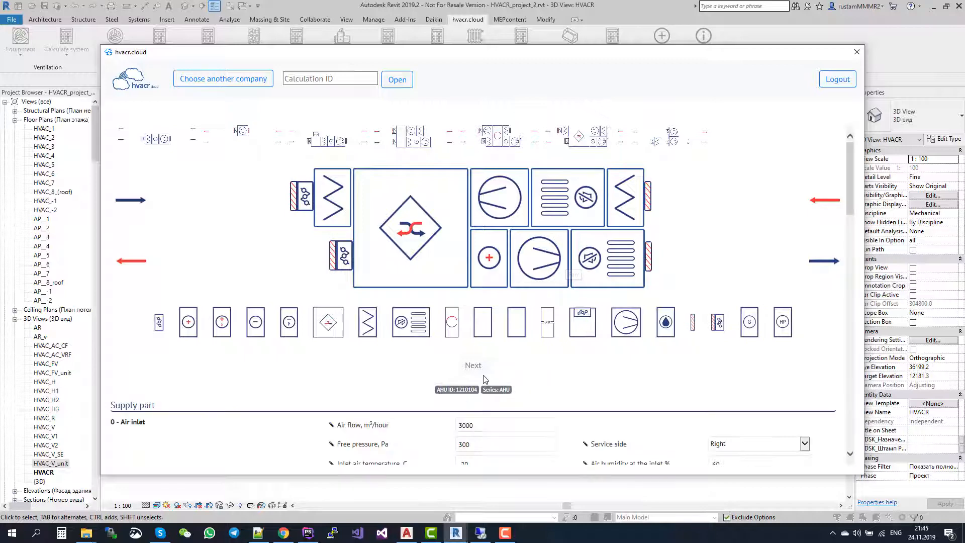
pyautogui.scroll(-5, 493, 366)
pyautogui.scroll(-5, 496, 371)
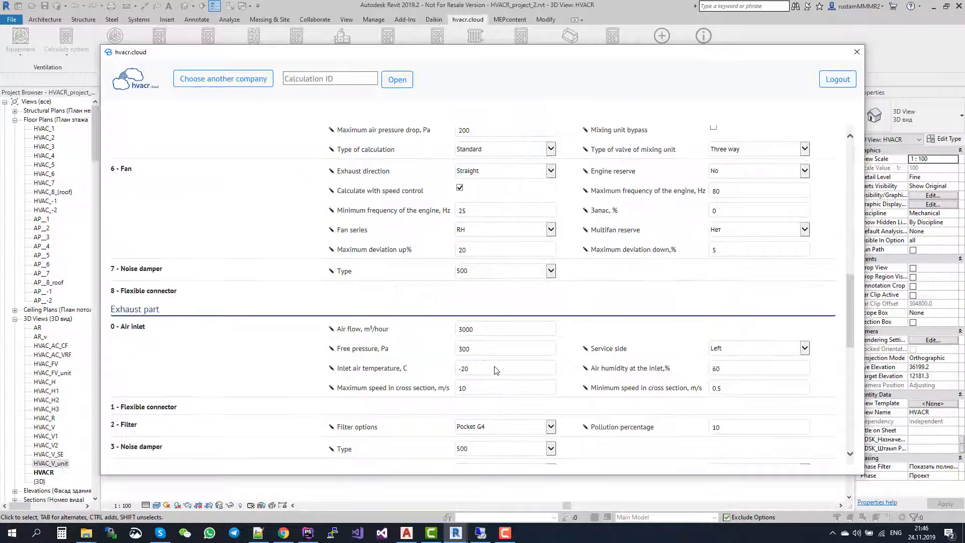
pyautogui.scroll(10, 496, 371)
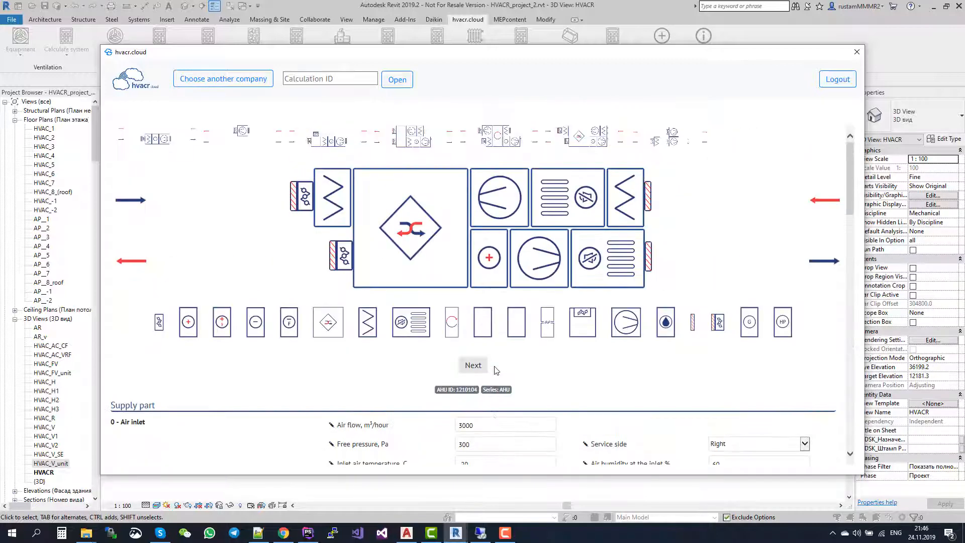
pyautogui.click(855, 54)
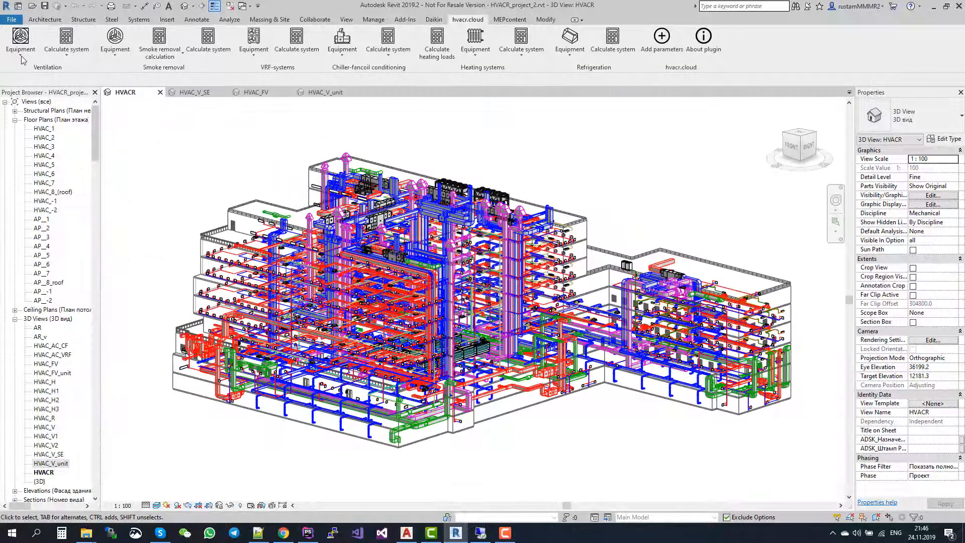
# Open the ventilation fan selection from the hvacr.cloud plugin, review the radial fan form, and close it.
pyautogui.click(21, 53)
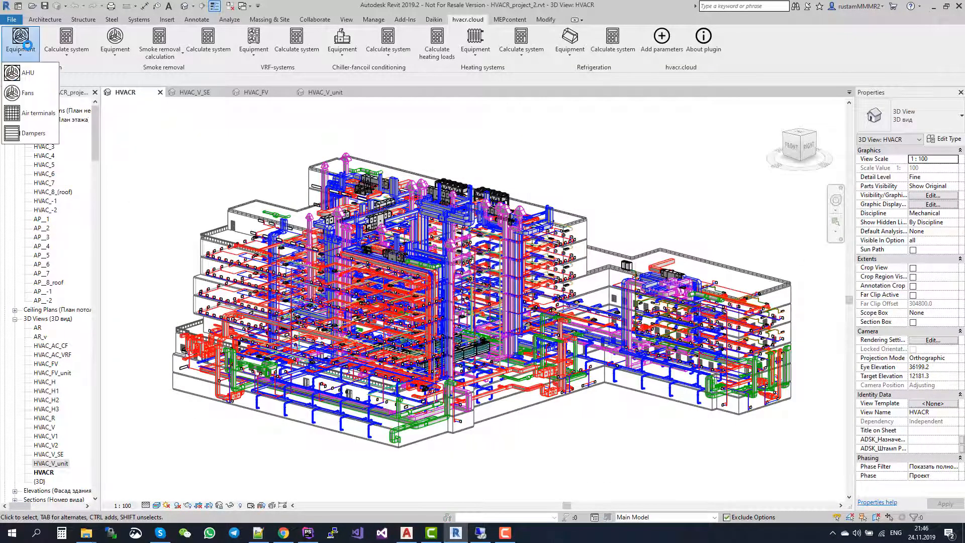
pyautogui.click(35, 94)
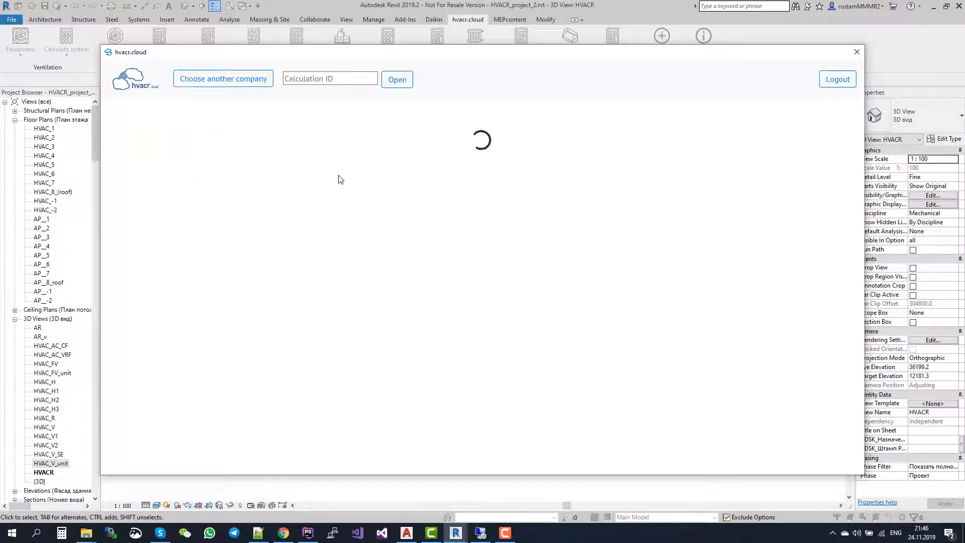
pyautogui.click(350, 246)
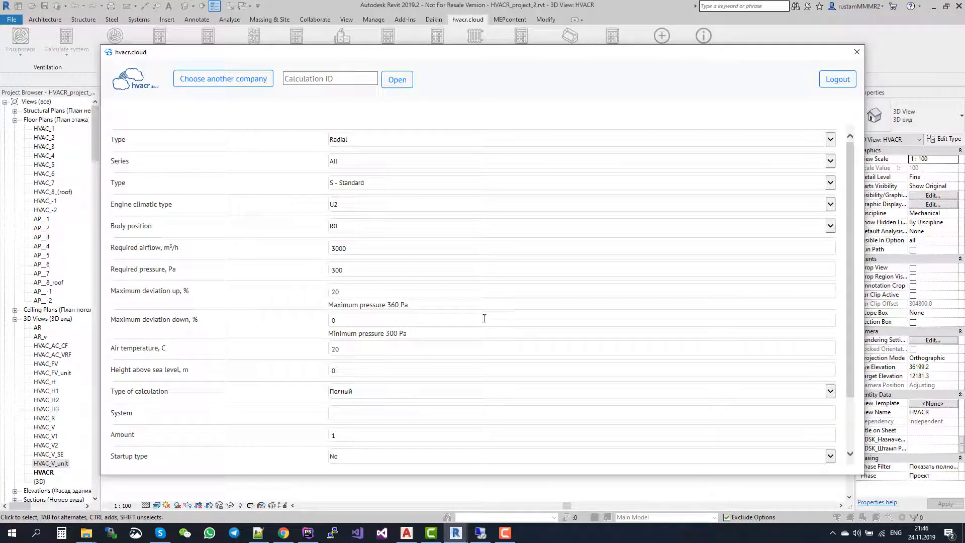
pyautogui.click(835, 79)
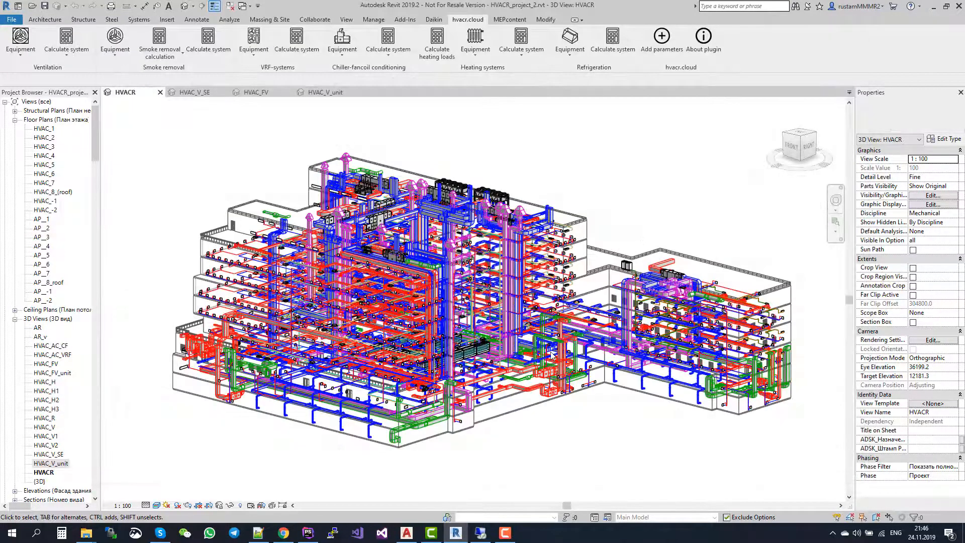
# Select the supply and exhaust ventilation unit on the upper floor of the HVACR 3D model, and switch back to Chrome.
pyautogui.scroll(6, 451, 168)
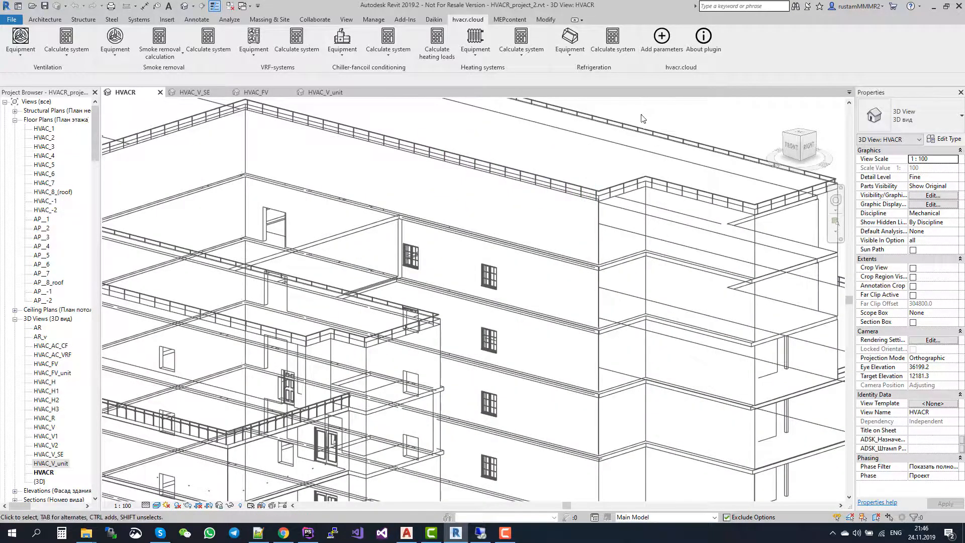
pyautogui.scroll(-2, 646, 118)
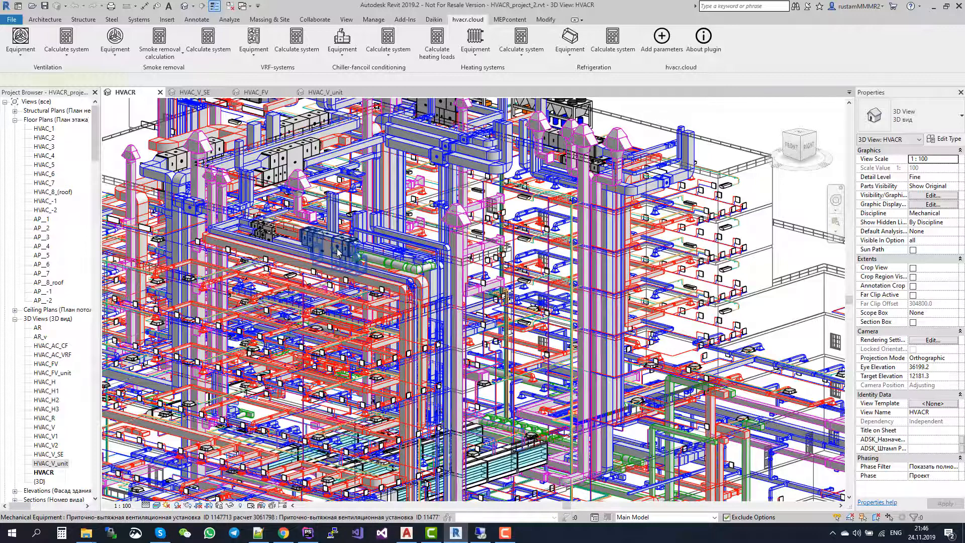
pyautogui.click(338, 252)
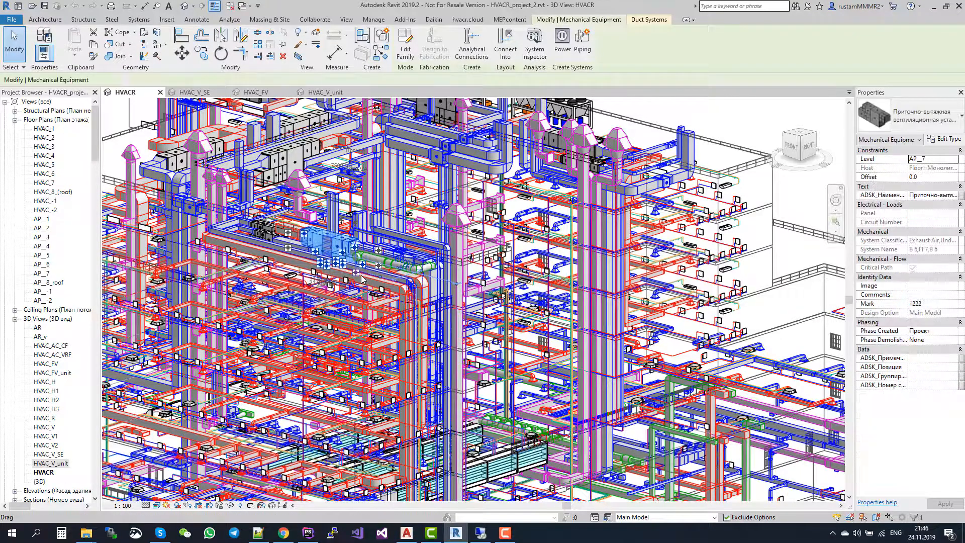
pyautogui.click(283, 533)
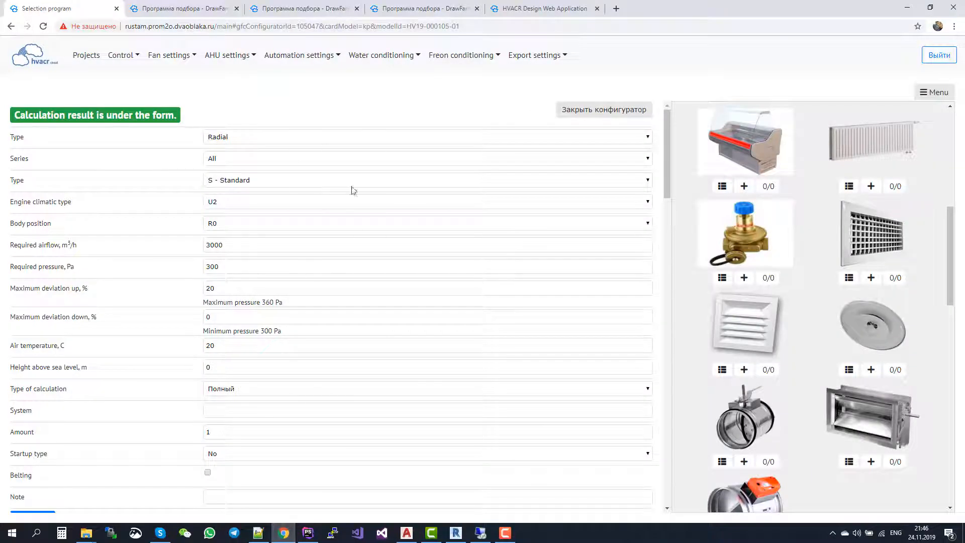